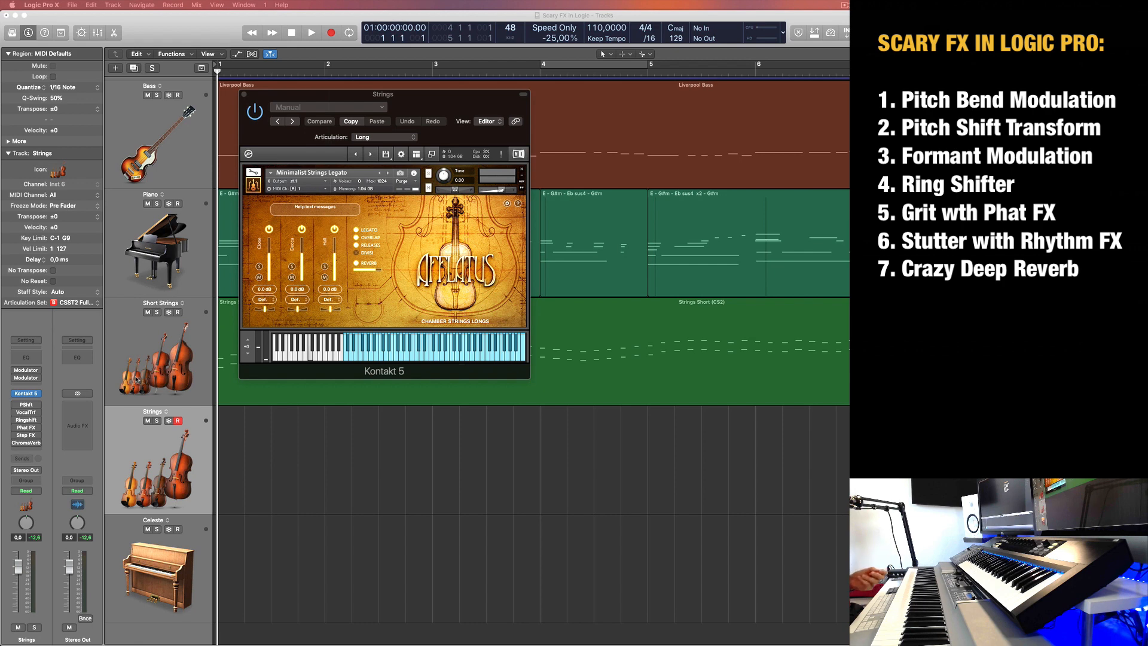
- Enable the first Modulator MIDI effect on the Strings track and open its settings
{"action": "left_click_drag", "start_coordinate": [234, 459], "coordinate": [242, 472]}
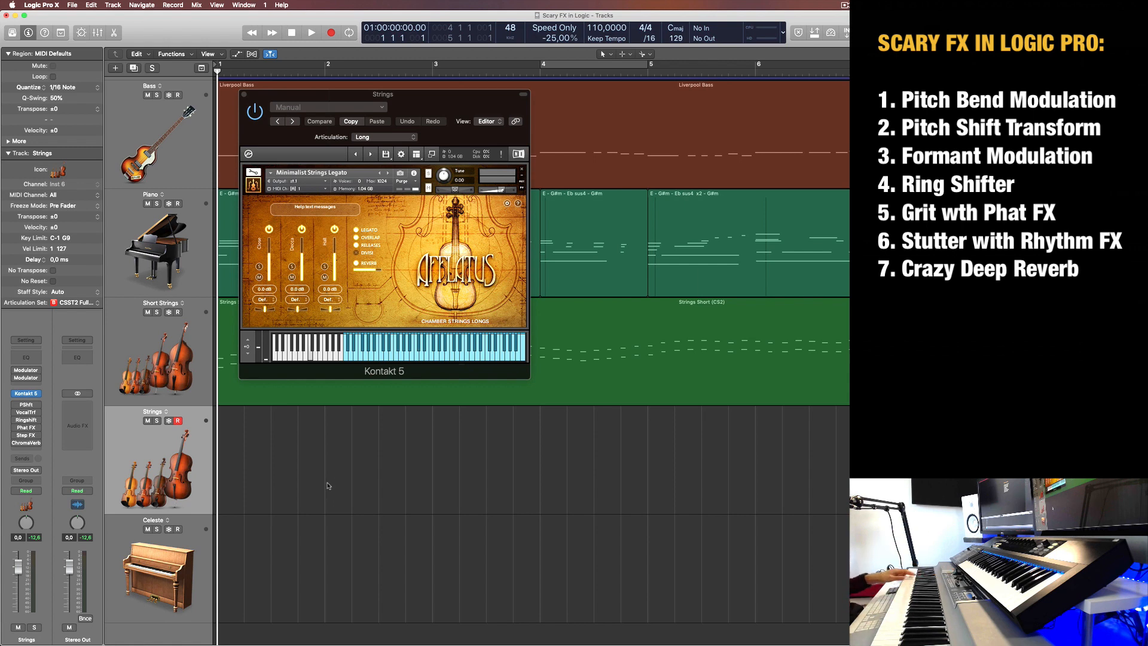
{"action": "left_click", "coordinate": [15, 371]}
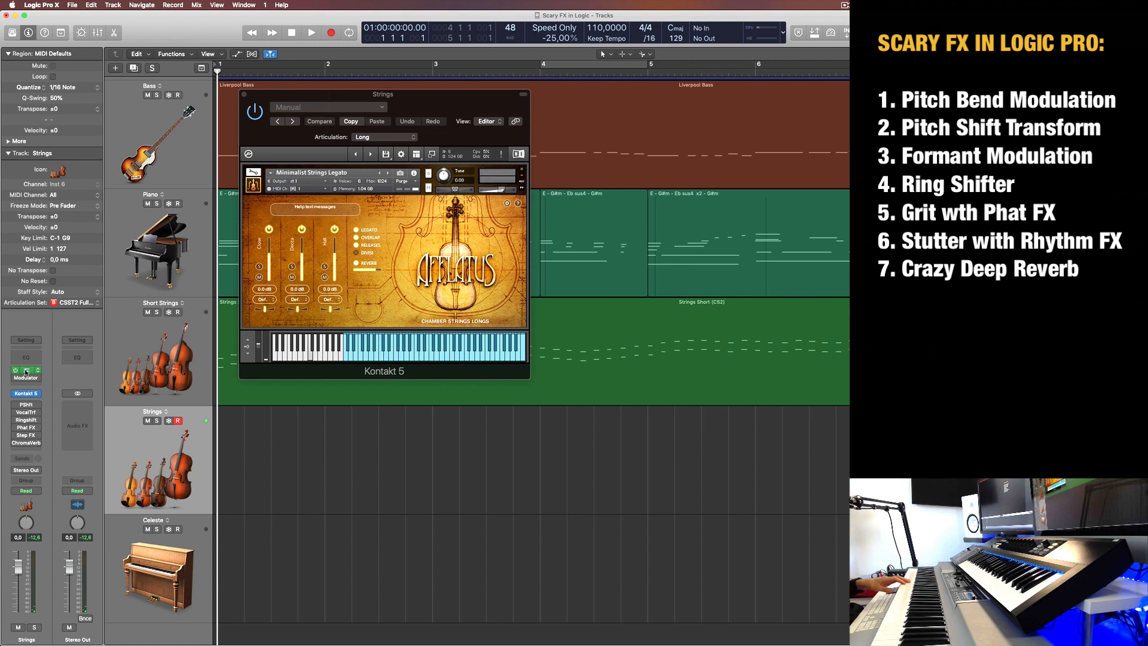
{"action": "left_click", "coordinate": [26, 372]}
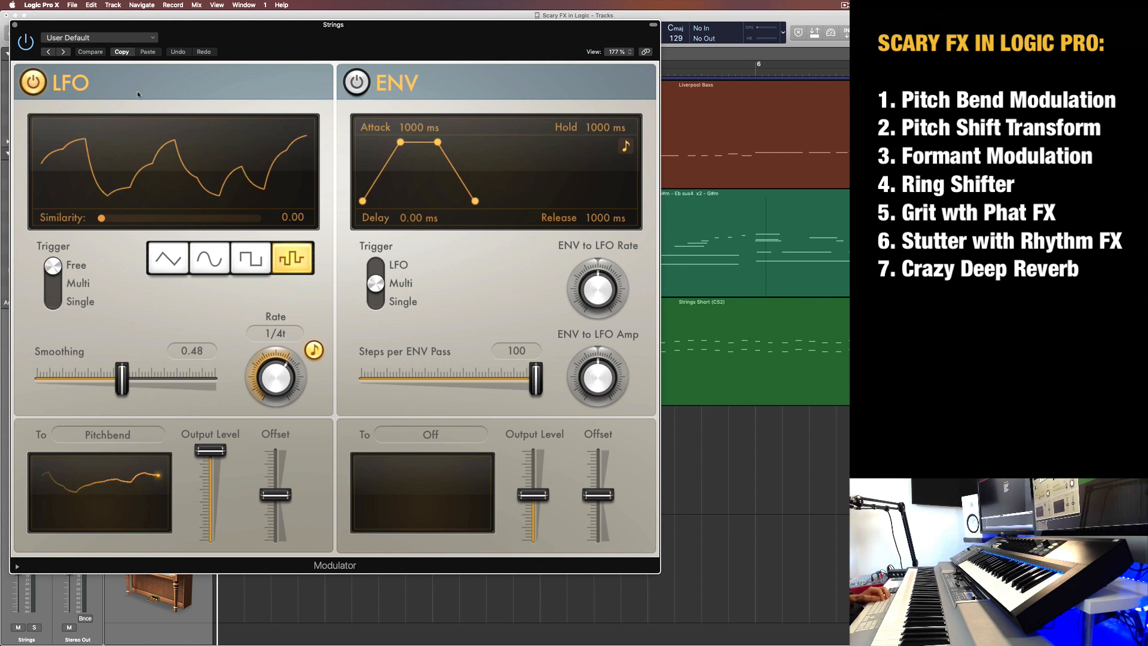
{"action": "key", "text": "super+w"}
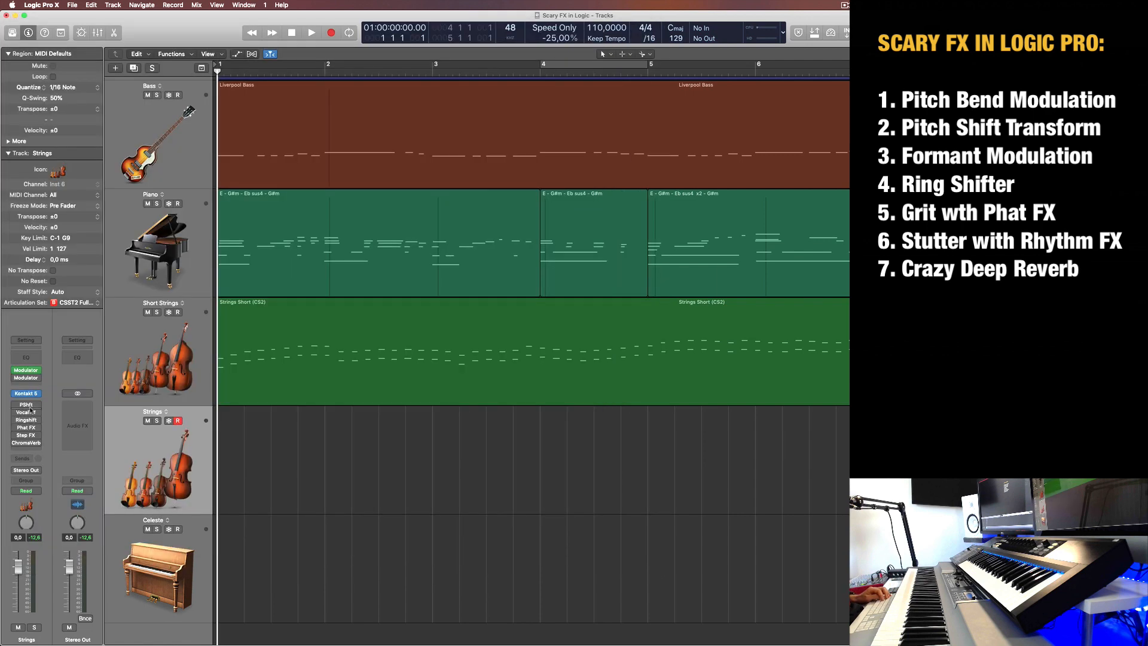
{"action": "left_click", "coordinate": [40, 370]}
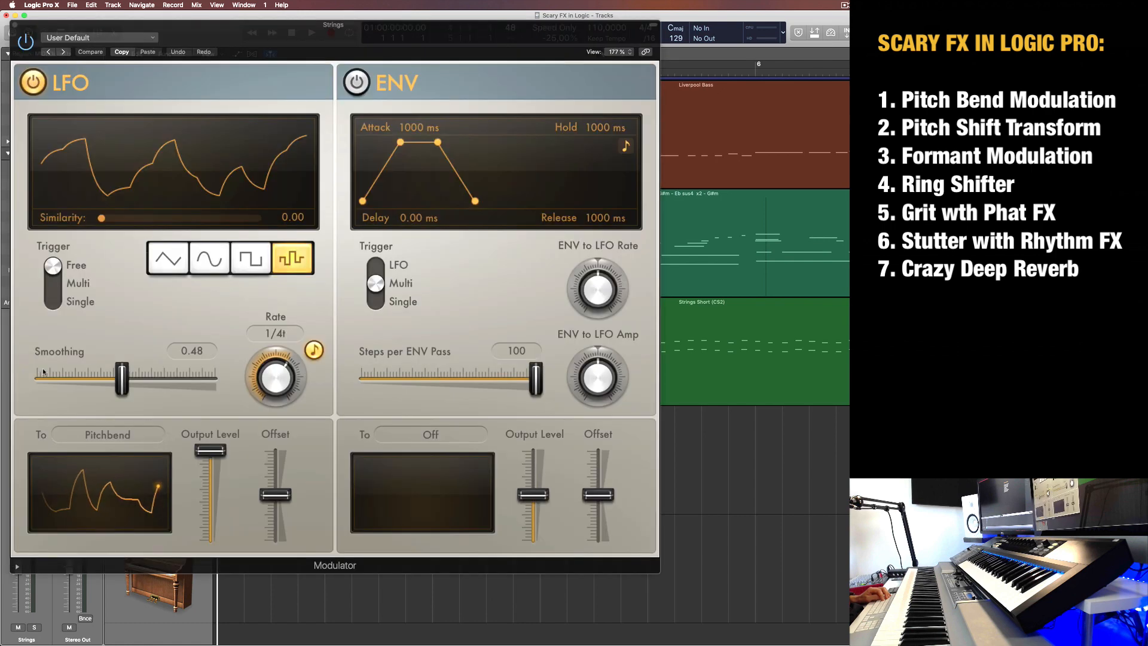
- Assign the first Modulator's LFO output to Pitchbend and select the random stepped waveform
{"action": "left_click", "coordinate": [105, 434]}
{"action": "left_click", "coordinate": [105, 434]}
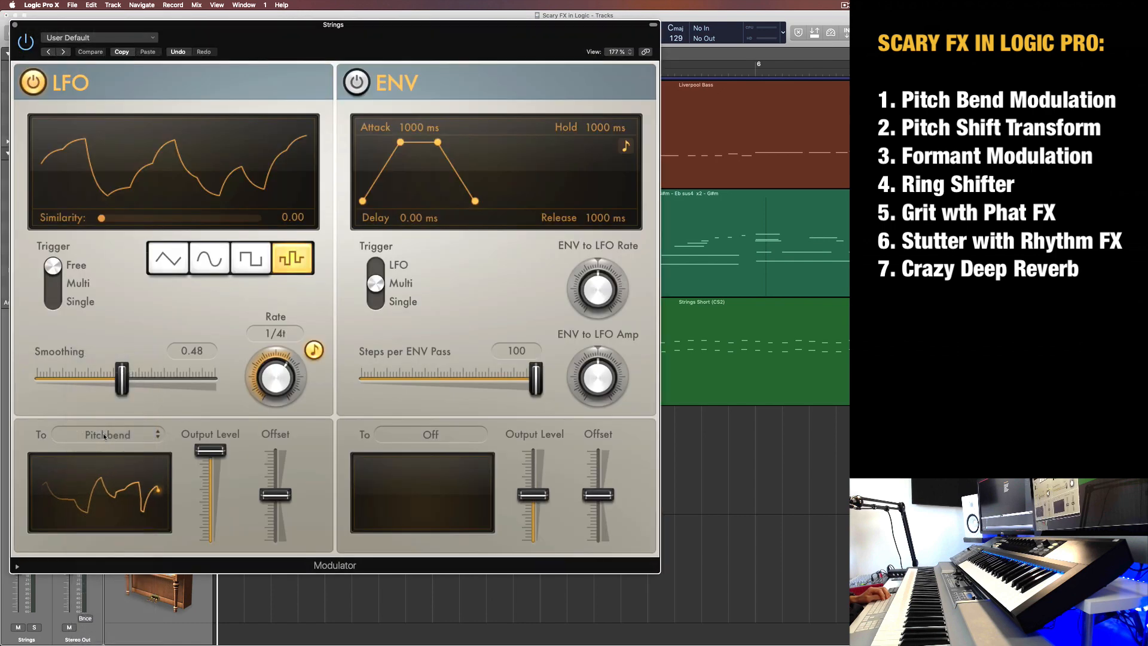
{"action": "left_click", "coordinate": [105, 435]}
{"action": "left_click", "coordinate": [97, 431]}
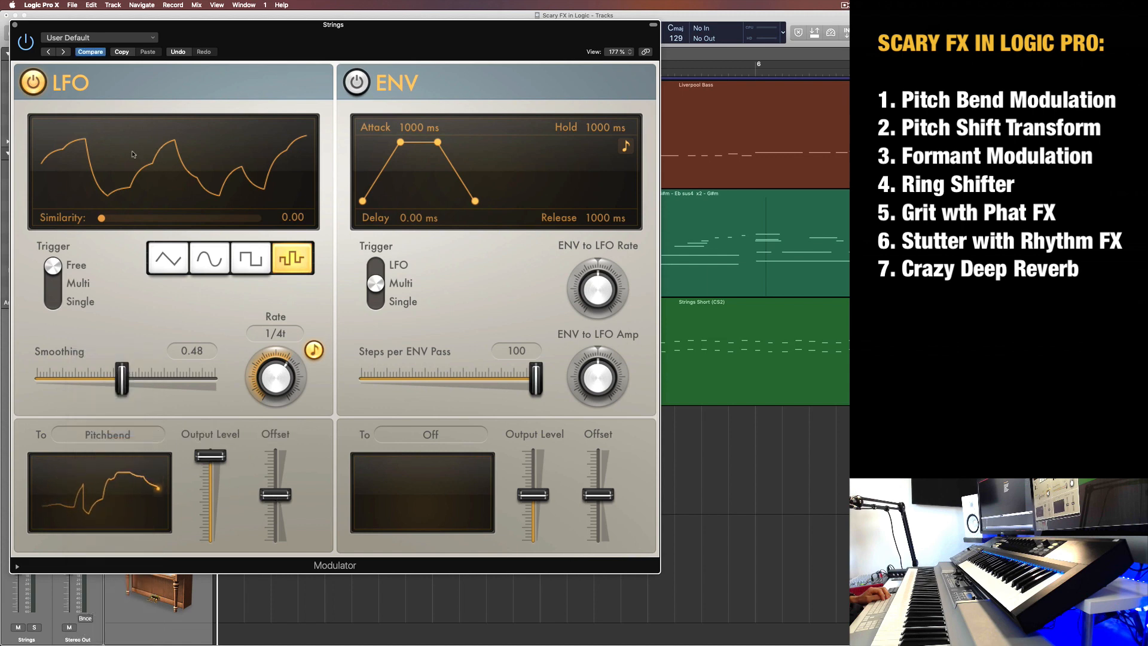
{"action": "left_click", "coordinate": [168, 258]}
{"action": "left_click", "coordinate": [280, 258]}
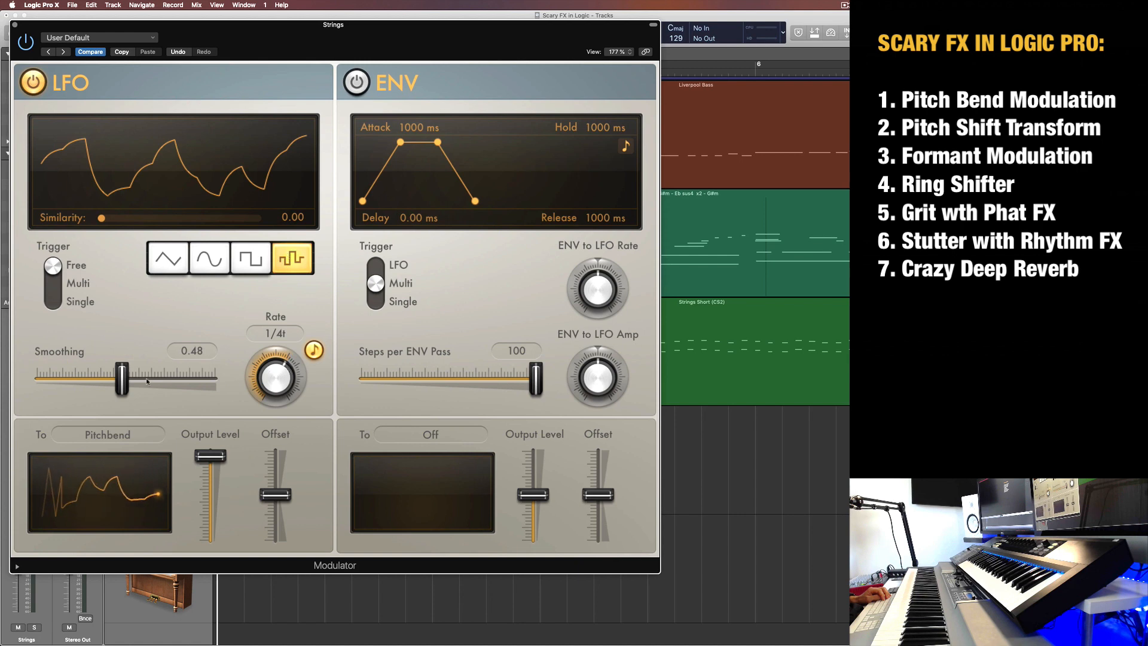
- Set the first Modulator's LFO smoothing to 0.54 and its output level to 42 %
{"action": "left_click_drag", "start_coordinate": [122, 376], "coordinate": [135, 375]}
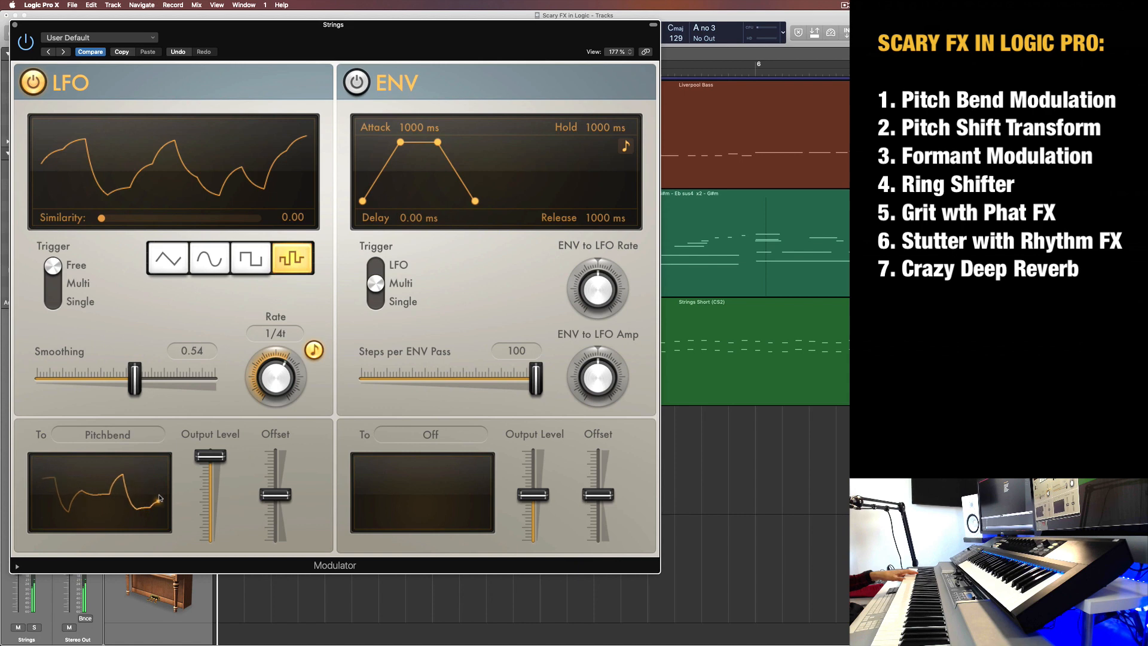
{"action": "left_click_drag", "start_coordinate": [211, 456], "coordinate": [211, 502]}
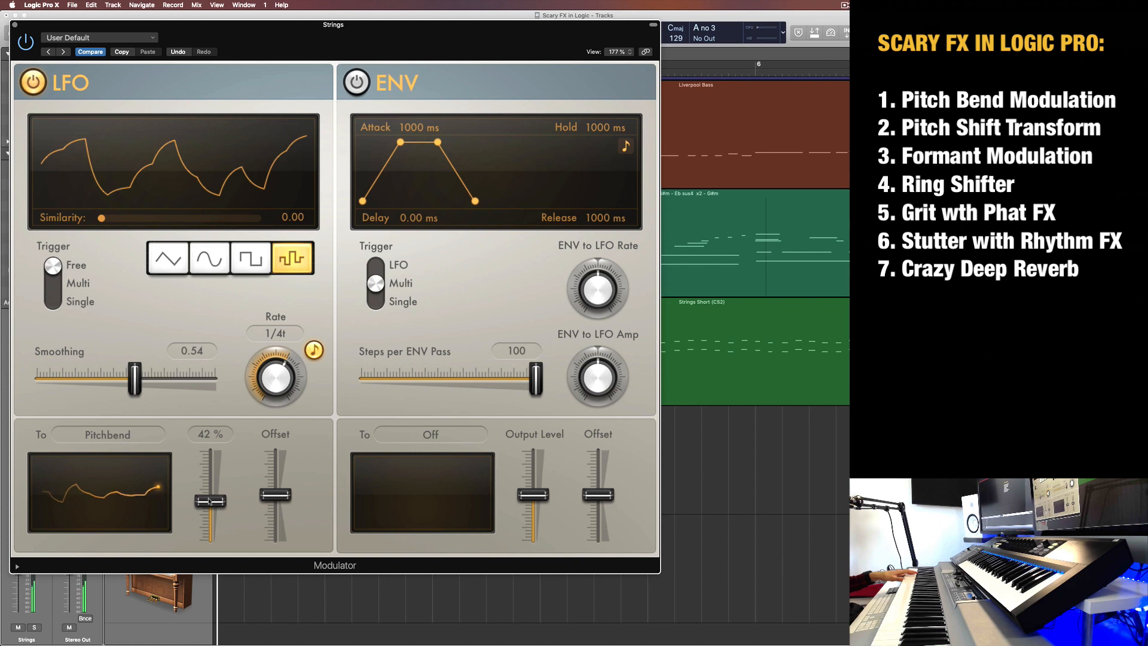
{"action": "left_click", "coordinate": [269, 493]}
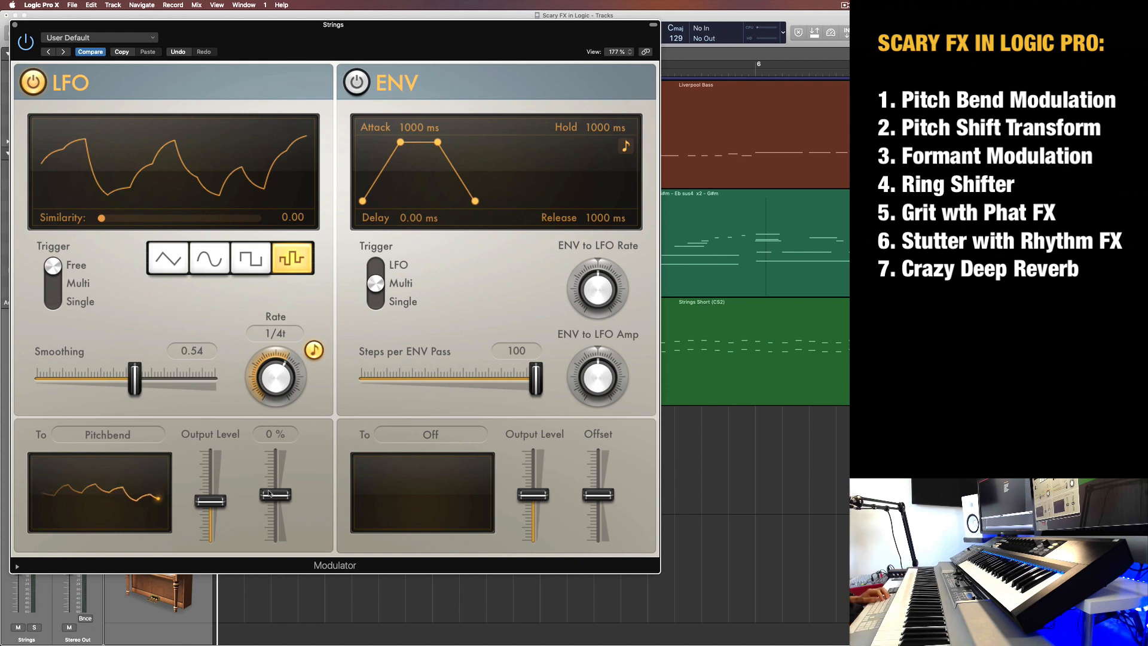
- Bypass the first Modulator, then open and enable the Pitch Shifter effect on the Strings track
{"action": "key", "text": "super+w"}
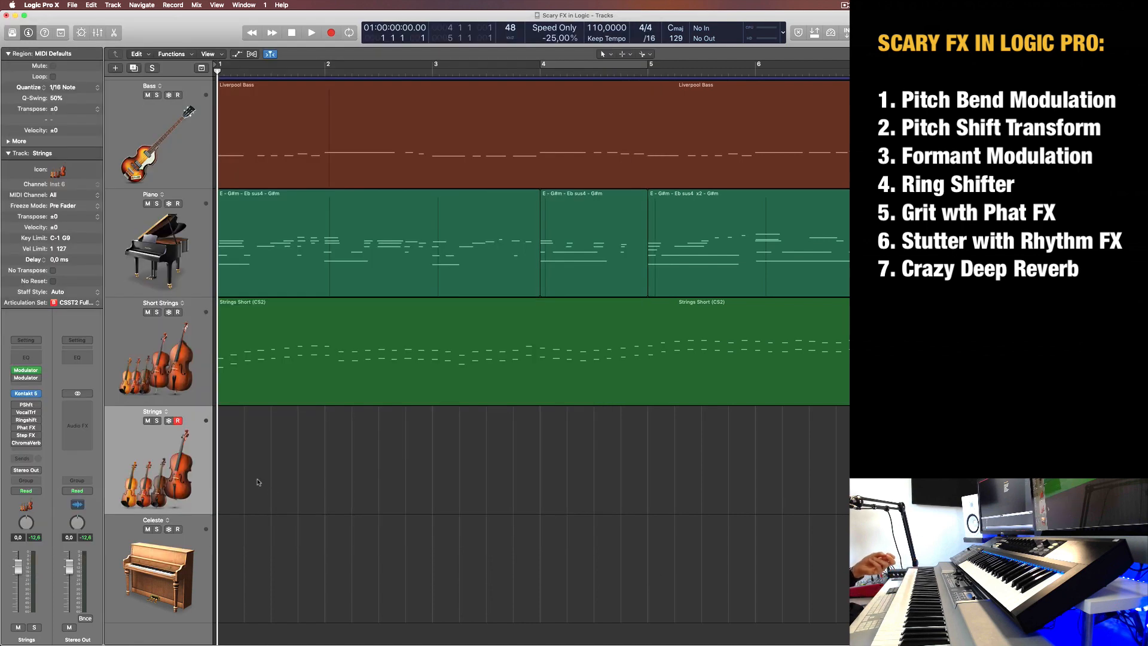
{"action": "left_click", "coordinate": [15, 371]}
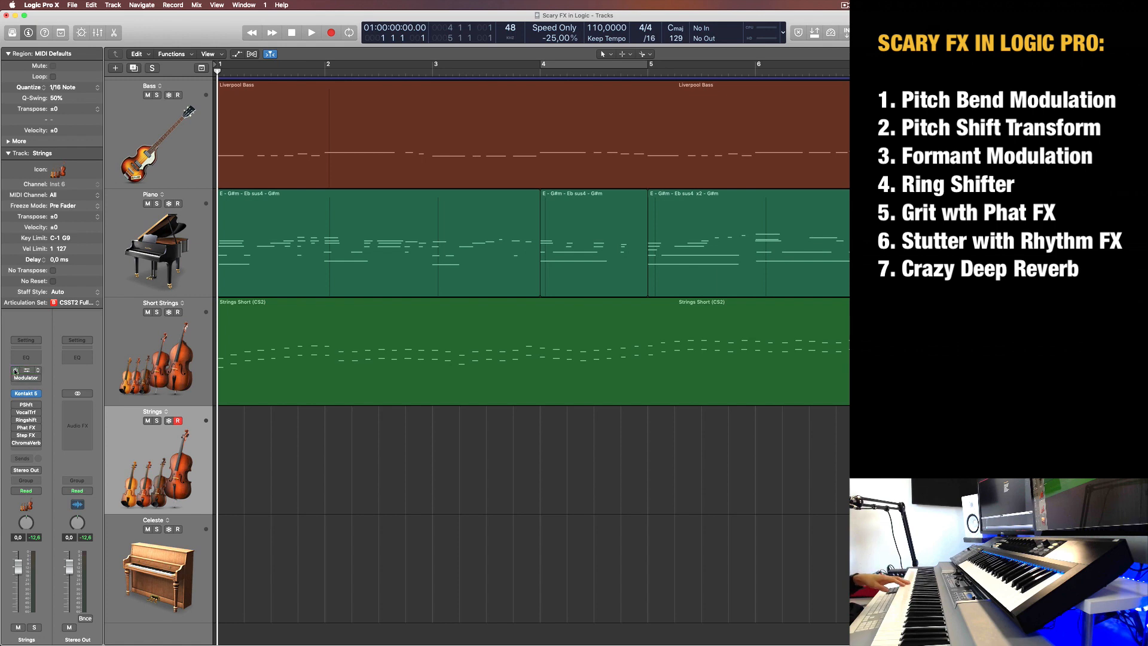
{"action": "left_click", "coordinate": [25, 405]}
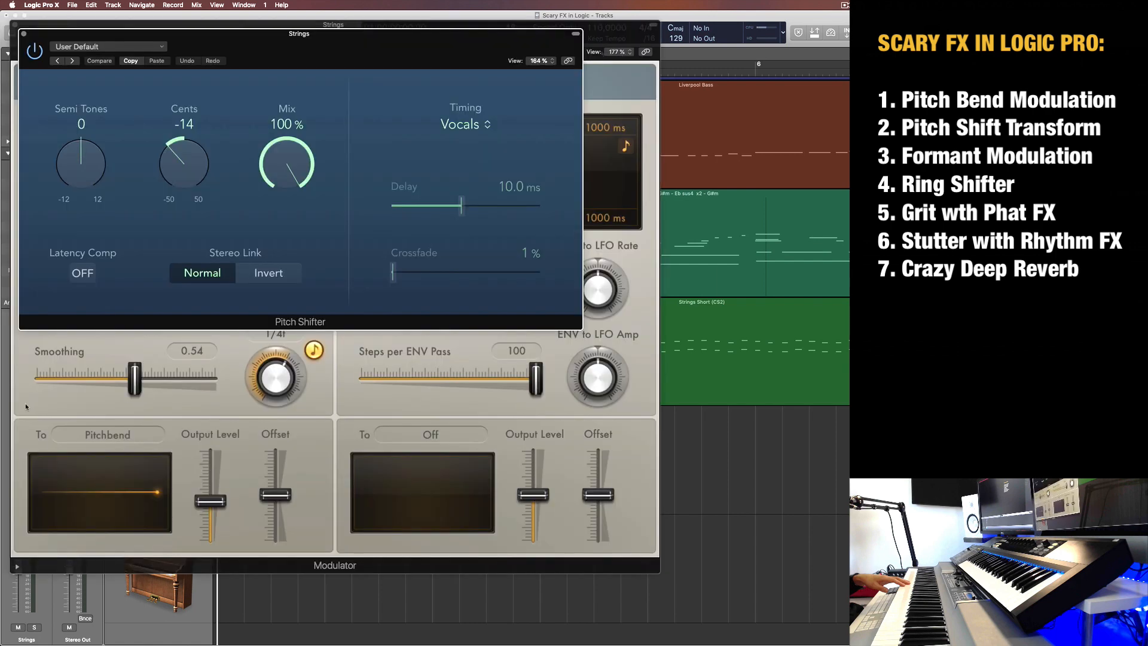
{"action": "left_click_drag", "start_coordinate": [327, 49], "coordinate": [327, 51]}
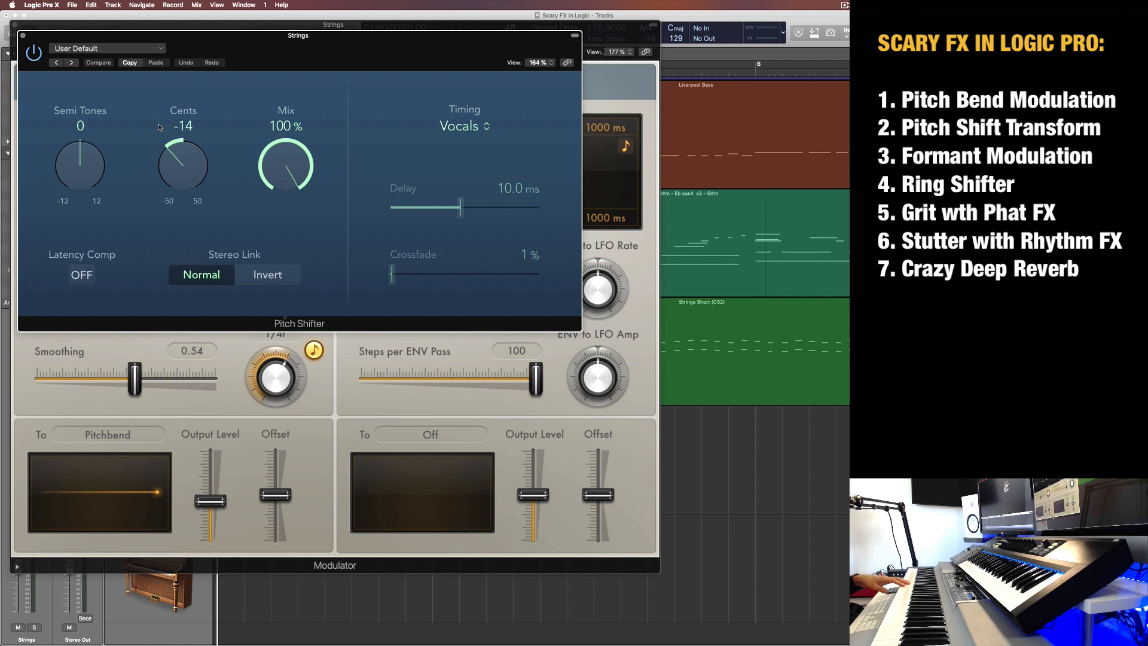
{"action": "left_click", "coordinate": [30, 53]}
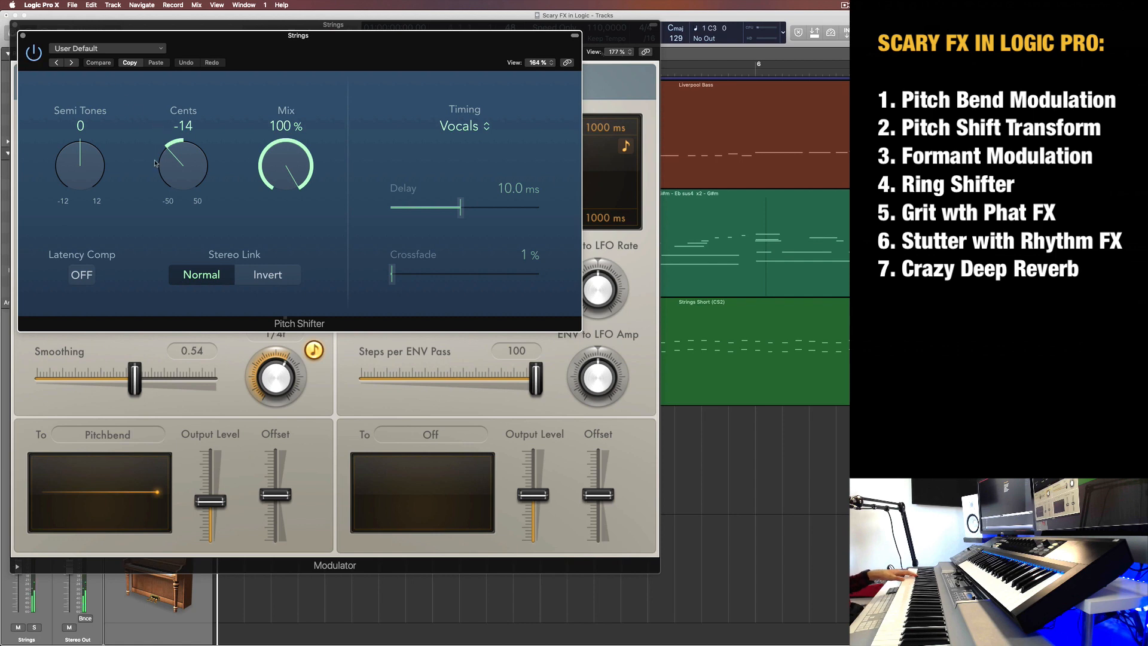
- Audition small detunings with the Pitch Shifter's Cents control and reset it to 0
{"action": "mouse_move", "coordinate": [192, 184]}
{"action": "left_mouse_down"}
{"action": "mouse_move", "coordinate": [188, 139]}
{"action": "mouse_move", "coordinate": [188, 167]}
{"action": "left_mouse_up"}
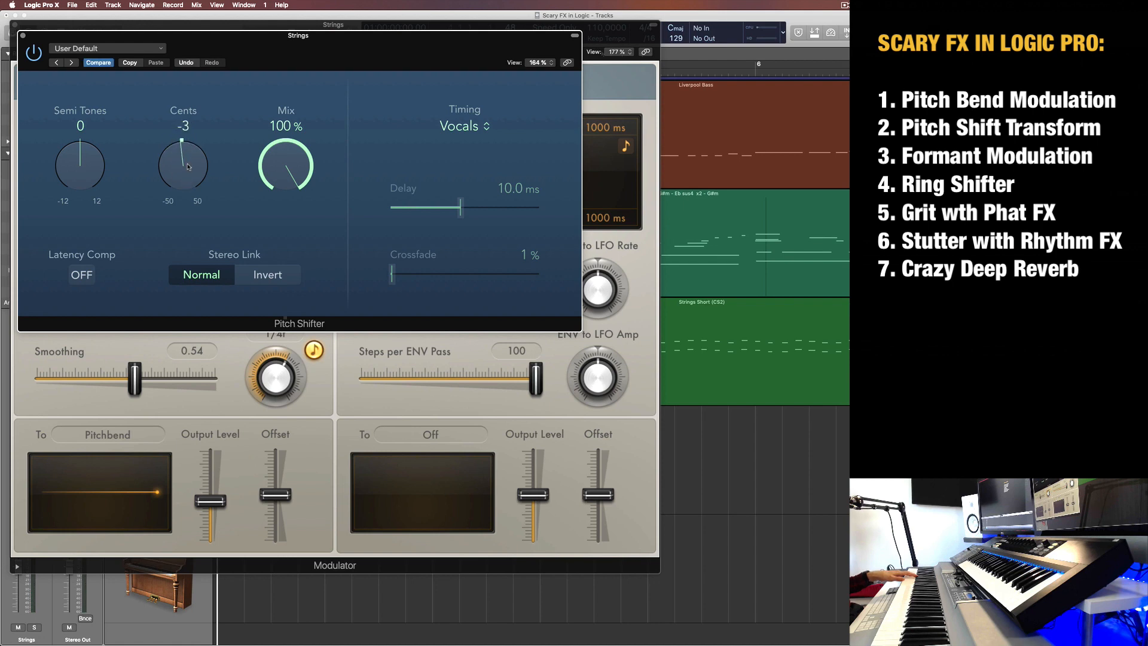
{"action": "left_click", "coordinate": [188, 183], "text": "alt"}
{"action": "mouse_move", "coordinate": [177, 164]}
{"action": "left_mouse_down"}
{"action": "mouse_move", "coordinate": [197, 105]}
{"action": "mouse_move", "coordinate": [179, 231]}
{"action": "mouse_move", "coordinate": [180, 166]}
{"action": "left_mouse_up"}
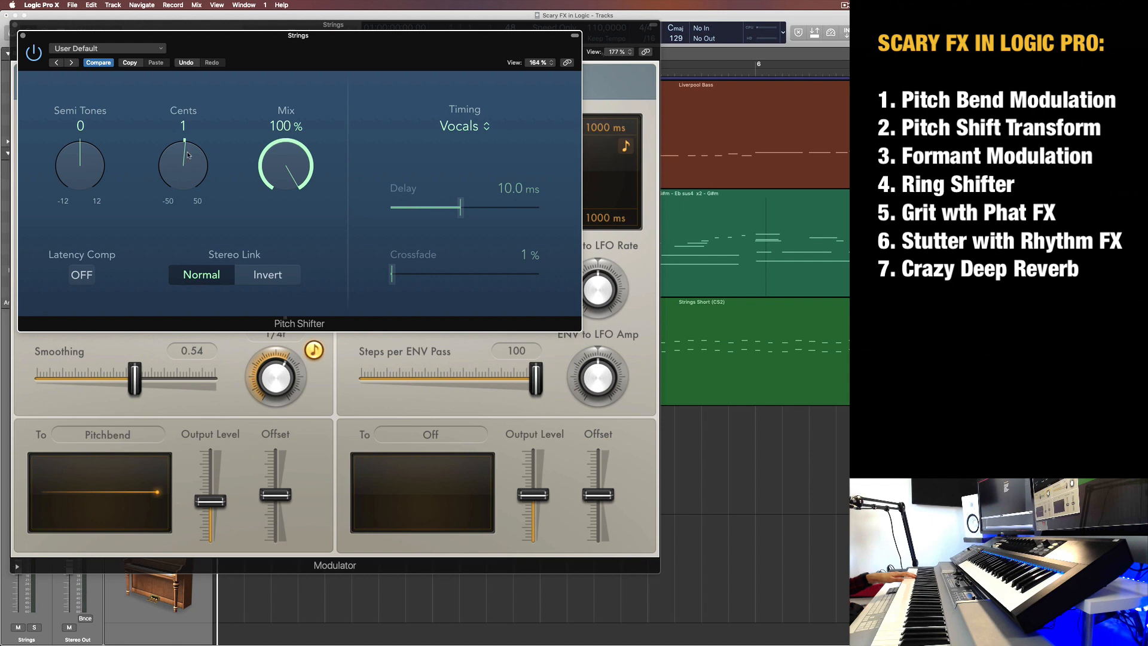
{"action": "left_click", "coordinate": [187, 181], "text": "alt"}
- Try the Pitch Shifter at 50 % and 25 % mix with 6 semitones, then restore 0 semitones and 100 % mix
{"action": "left_click_drag", "start_coordinate": [287, 167], "coordinate": [272, 231]}
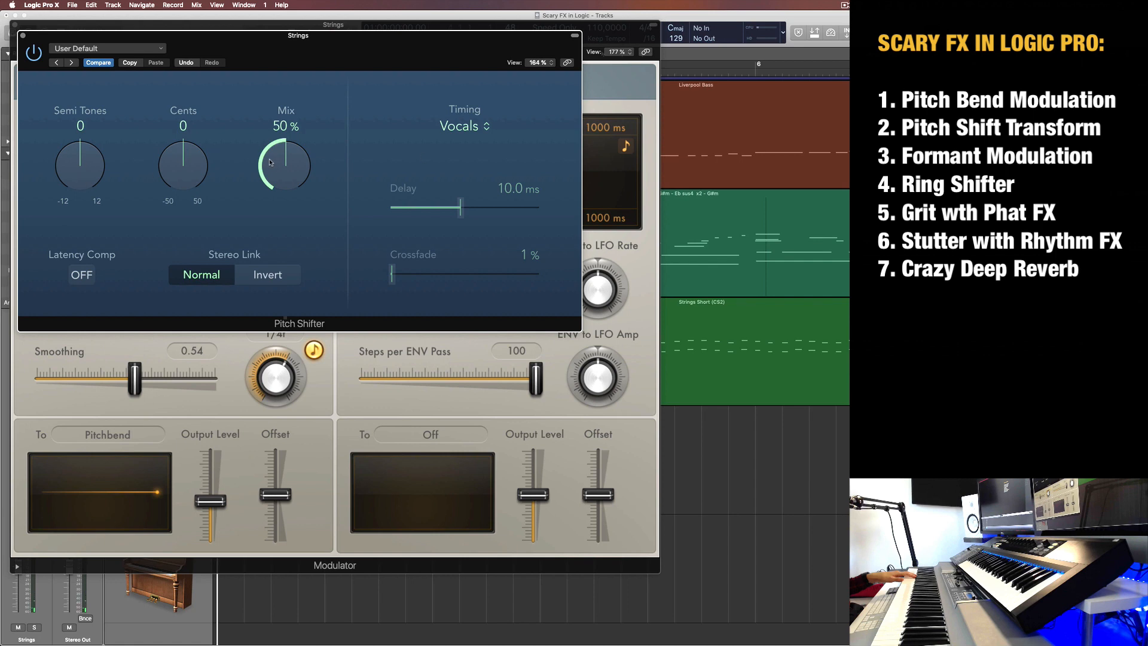
{"action": "left_click_drag", "start_coordinate": [269, 162], "coordinate": [279, 171]}
{"action": "left_click_drag", "start_coordinate": [92, 176], "coordinate": [99, 140]}
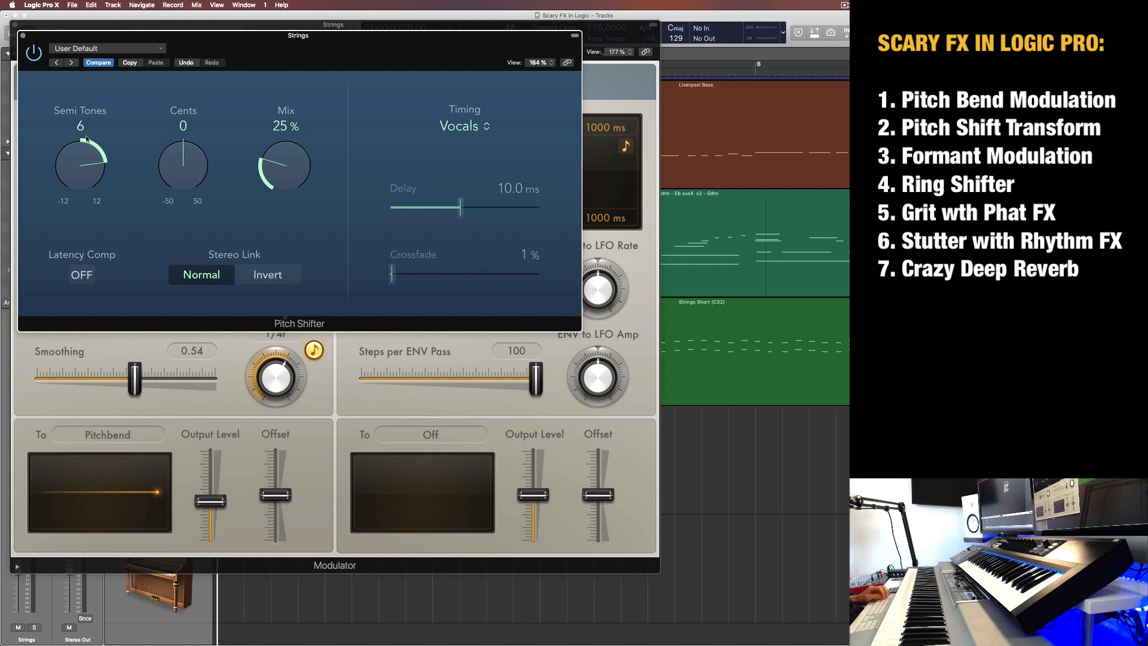
{"action": "left_click_drag", "start_coordinate": [76, 177], "coordinate": [81, 213]}
{"action": "left_click_drag", "start_coordinate": [285, 189], "coordinate": [311, 253]}
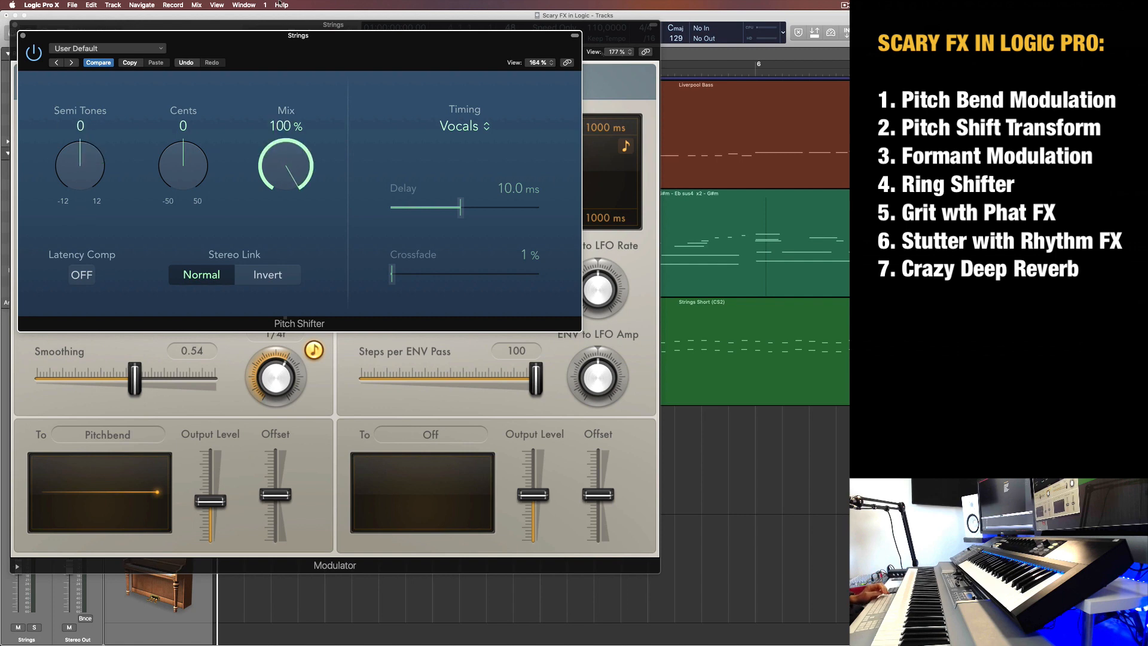
- Enable the second Modulator on the Strings track and look through its LFO target options
{"action": "key", "text": "v"}
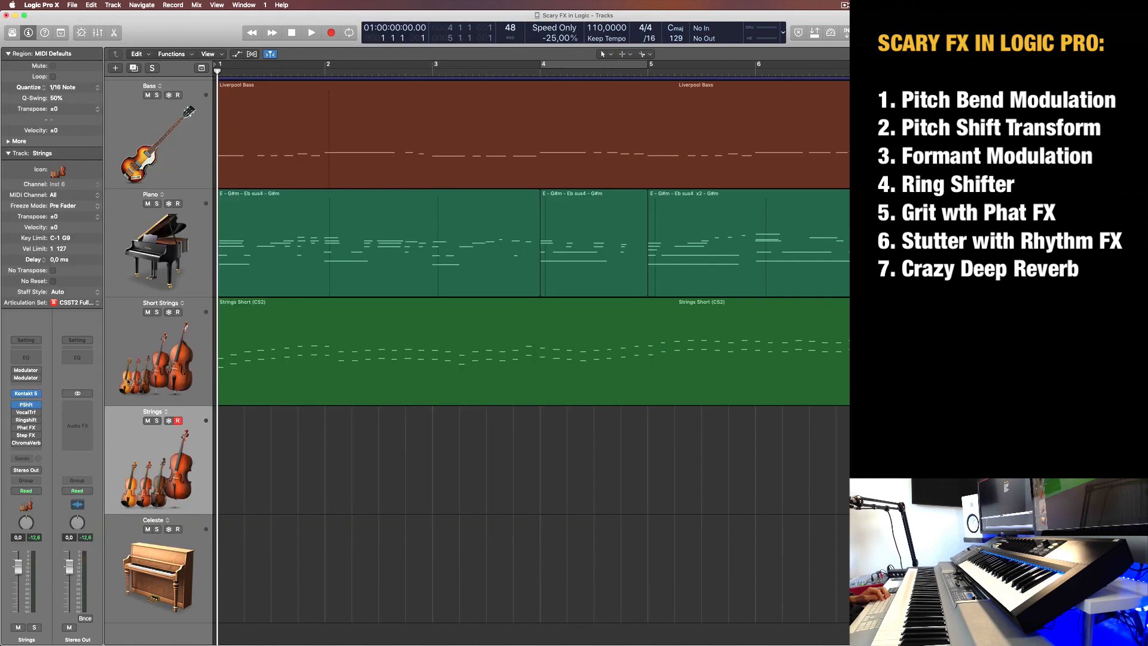
{"action": "left_click", "coordinate": [15, 378]}
{"action": "left_click", "coordinate": [38, 378]}
{"action": "left_click", "coordinate": [26, 379]}
{"action": "left_click", "coordinate": [26, 379]}
{"action": "left_click", "coordinate": [120, 445]}
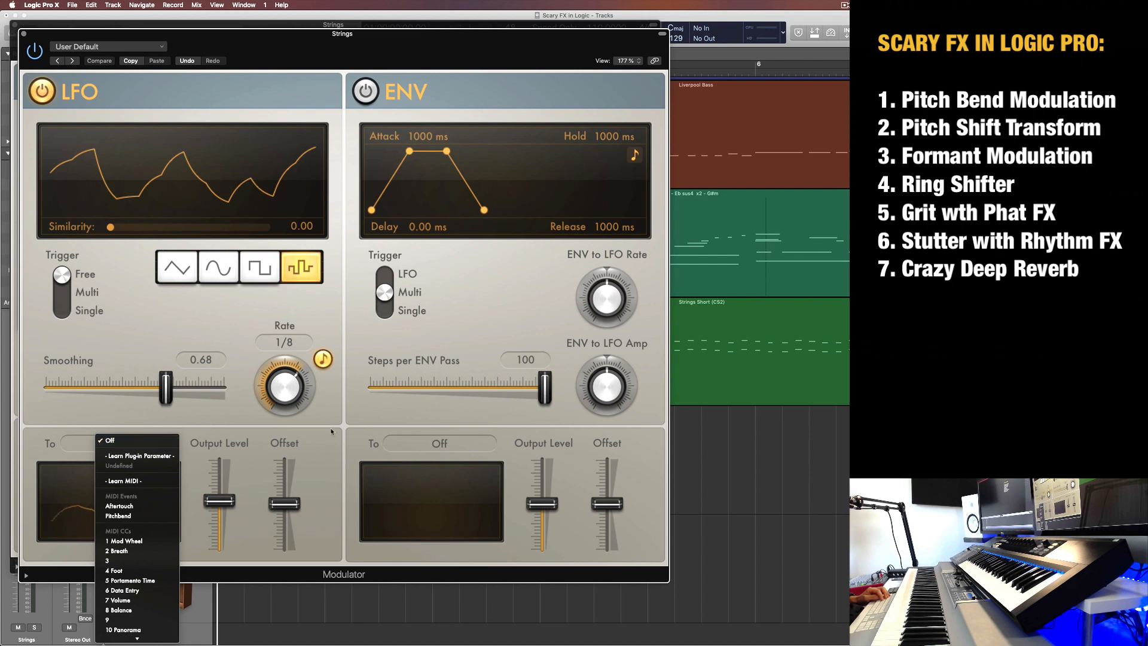
{"action": "left_click", "coordinate": [571, 428]}
- Examine the Pitch Shifter's Cents control and the second Modulator's LFO output in turn
{"action": "key", "text": "v"}
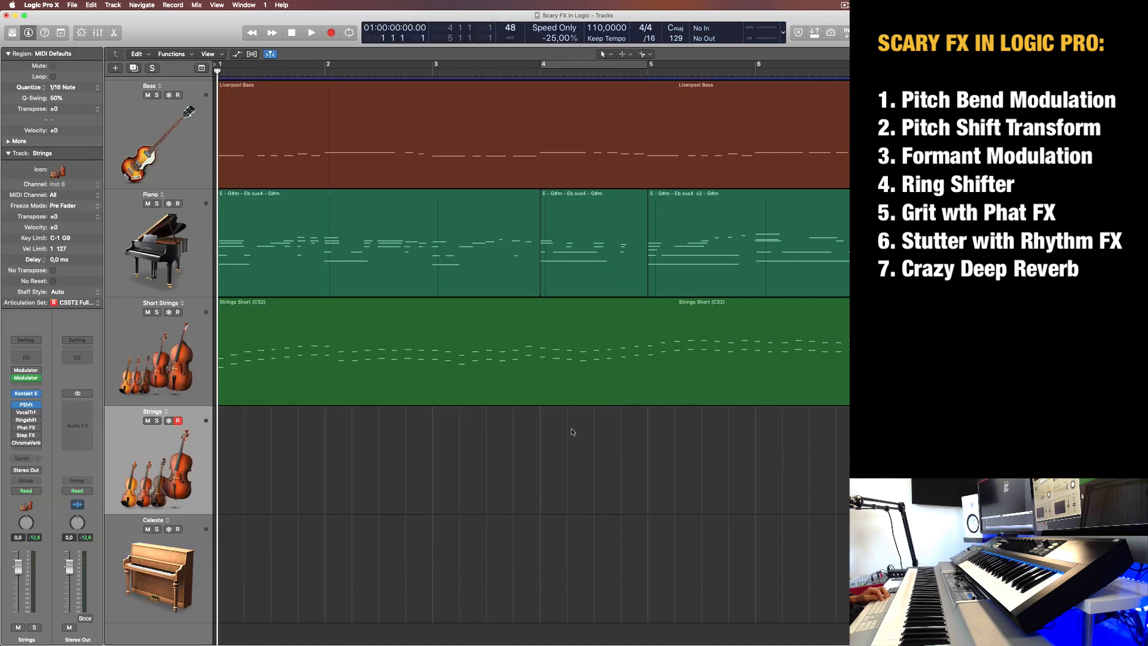
{"action": "key", "text": "v"}
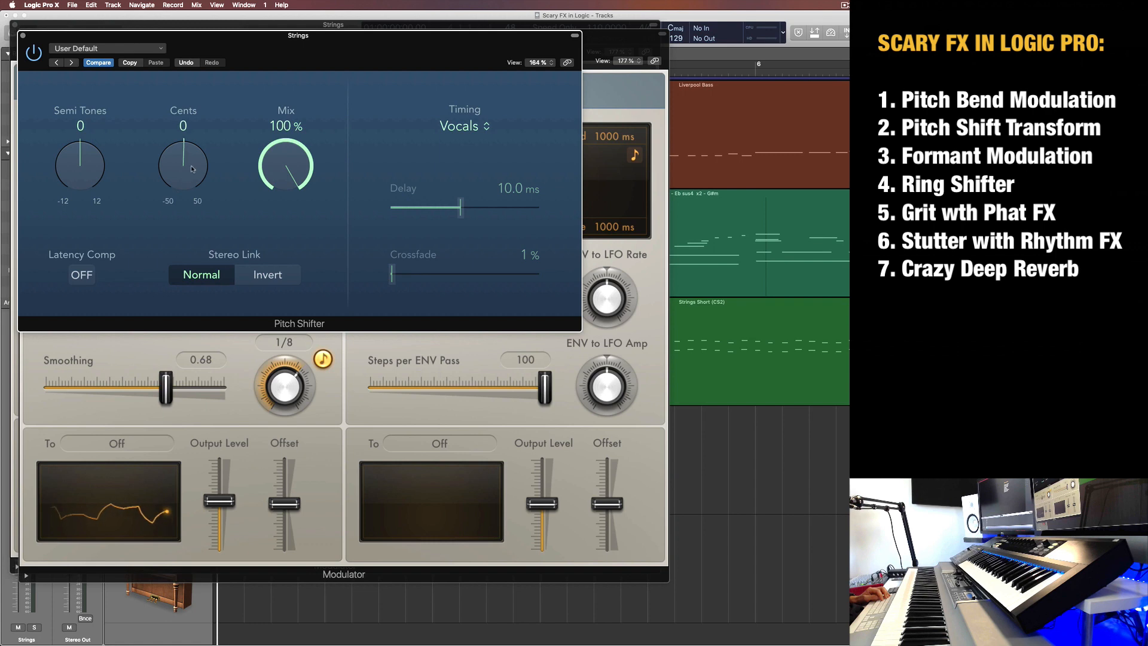
{"action": "key", "text": "v"}
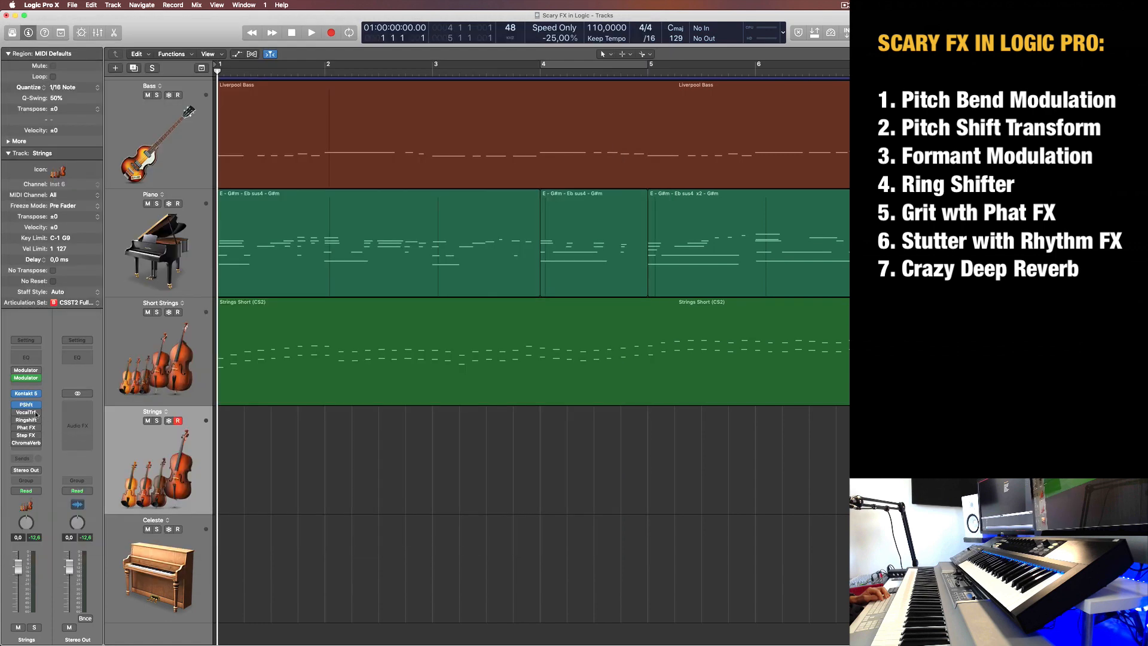
{"action": "left_click", "coordinate": [24, 378]}
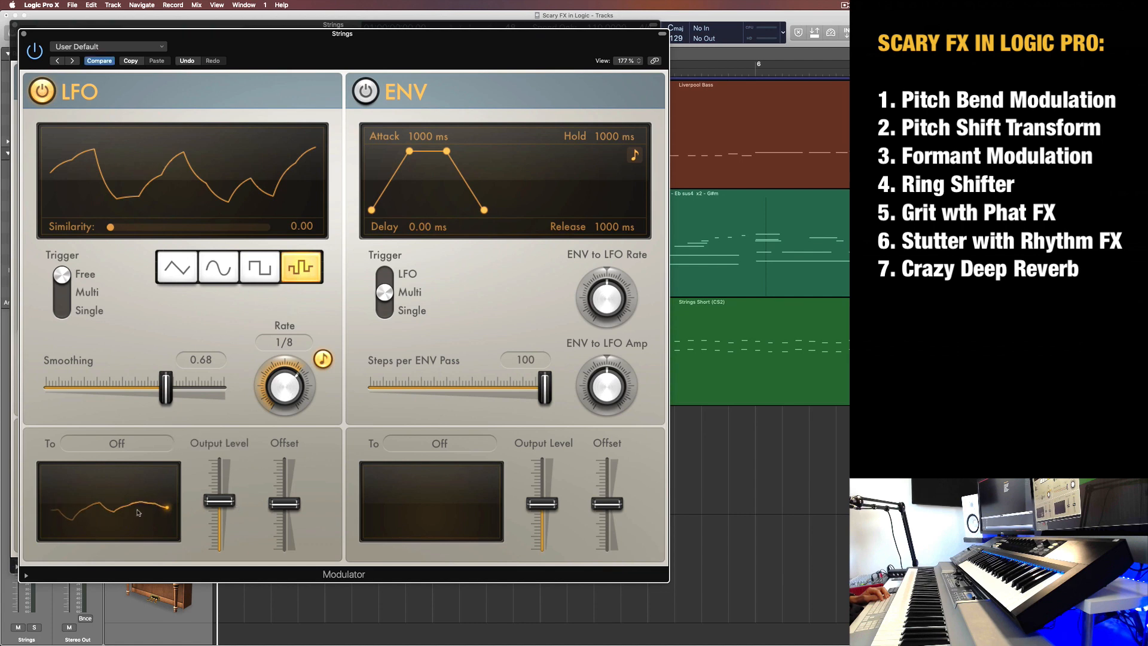
{"action": "key", "text": "v"}
{"action": "key", "text": "v"}
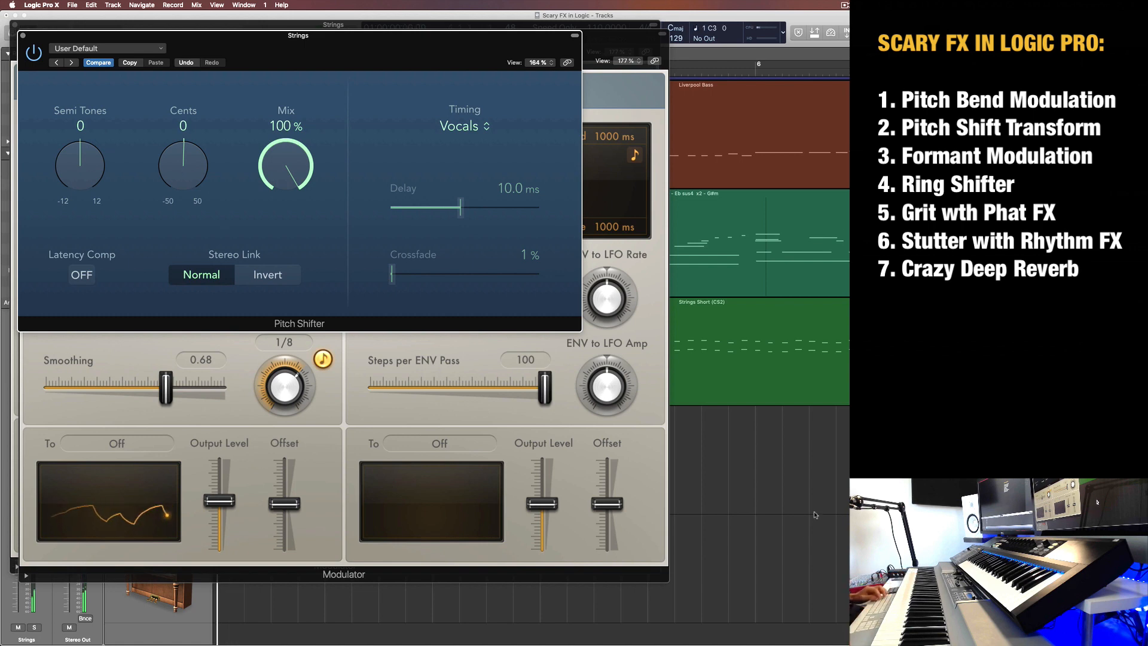
{"action": "key", "text": "v"}
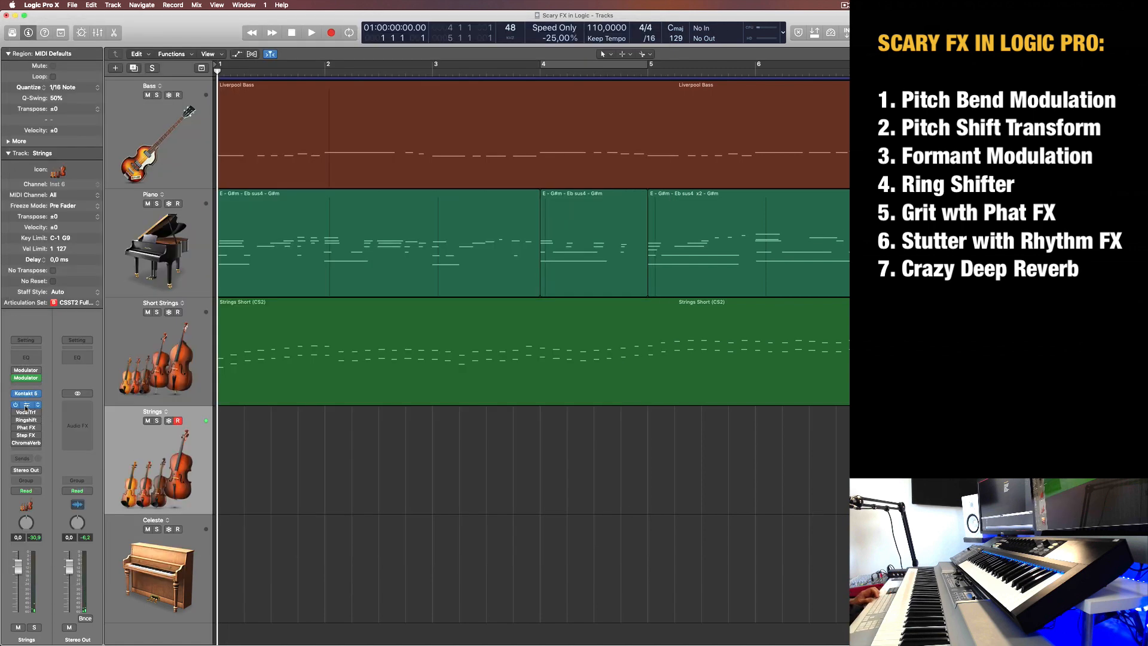
- Assign the second Modulator's LFO output to the Pitch Shifter's Cents by learning the plug-in parameter
{"action": "left_click", "coordinate": [27, 378]}
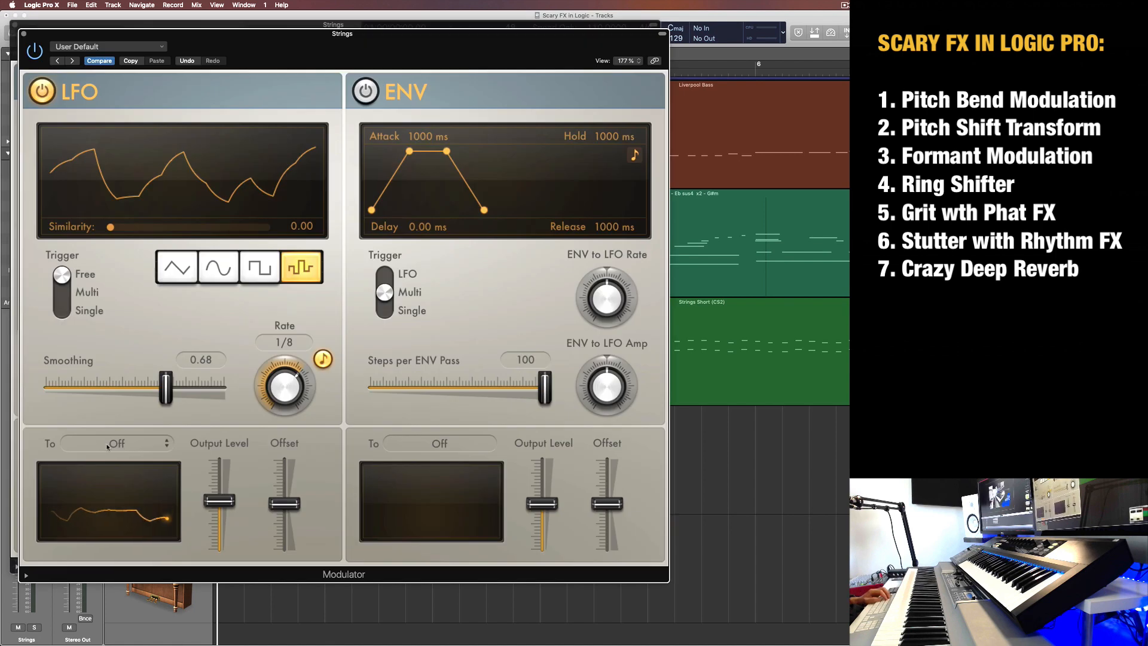
{"action": "left_click", "coordinate": [157, 442]}
{"action": "left_click", "coordinate": [160, 456]}
{"action": "key", "text": "v"}
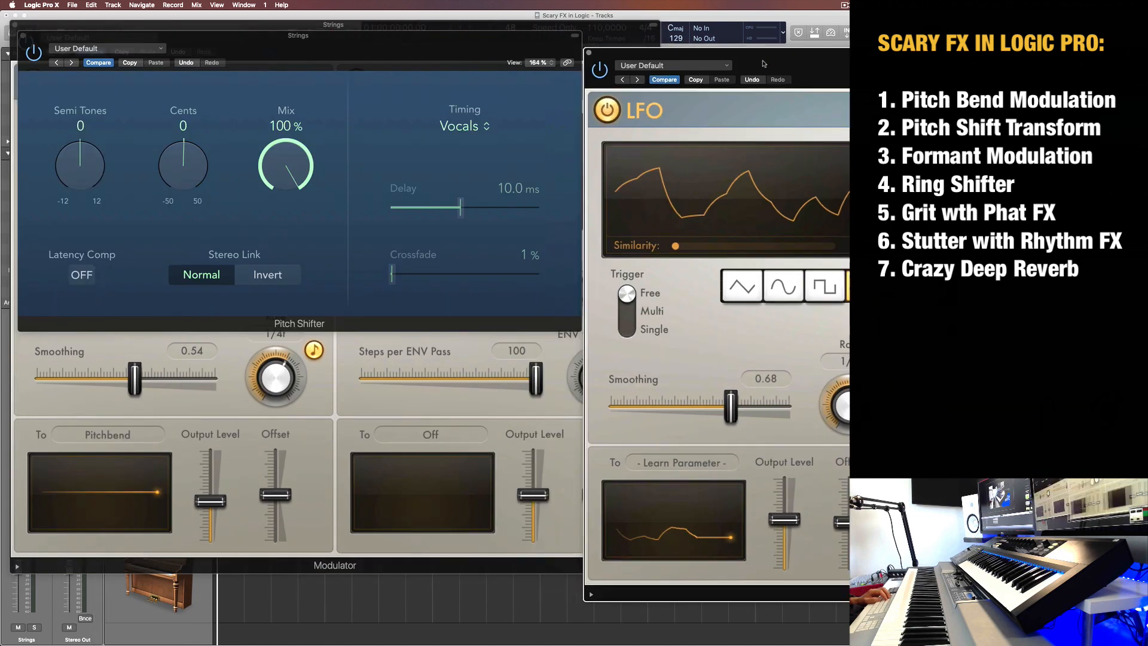
{"action": "left_click_drag", "start_coordinate": [185, 160], "coordinate": [187, 166]}
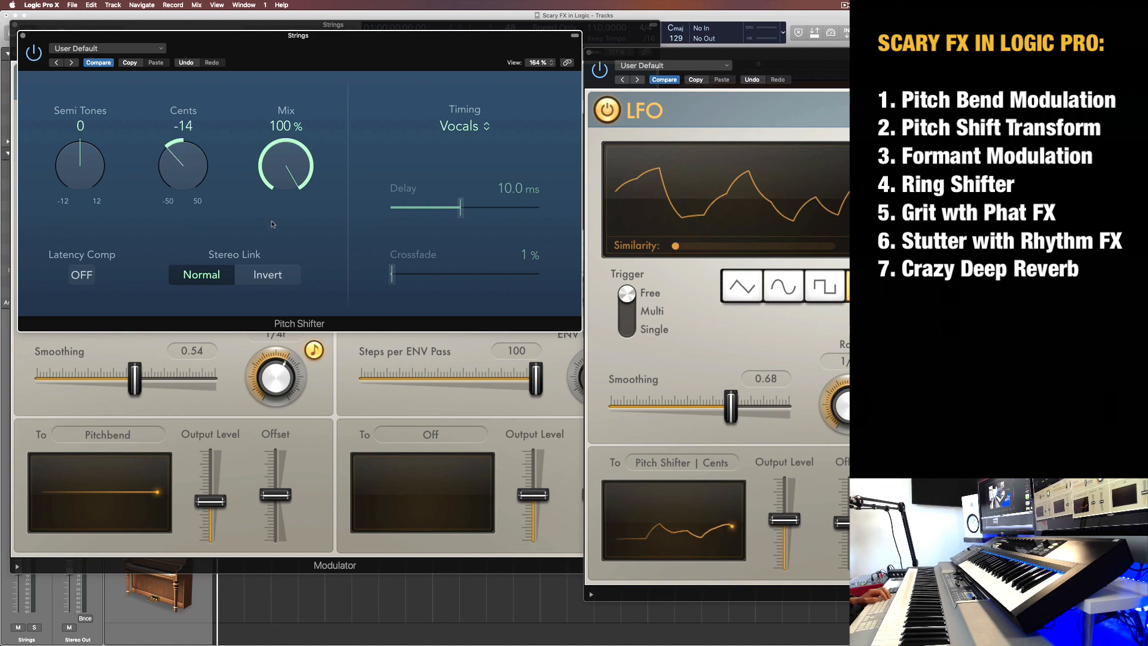
- Place the second Modulator window beside the Pitch Shifter's controls and slightly raise its LFO output level
{"action": "left_click_drag", "start_coordinate": [823, 53], "coordinate": [289, 84]}
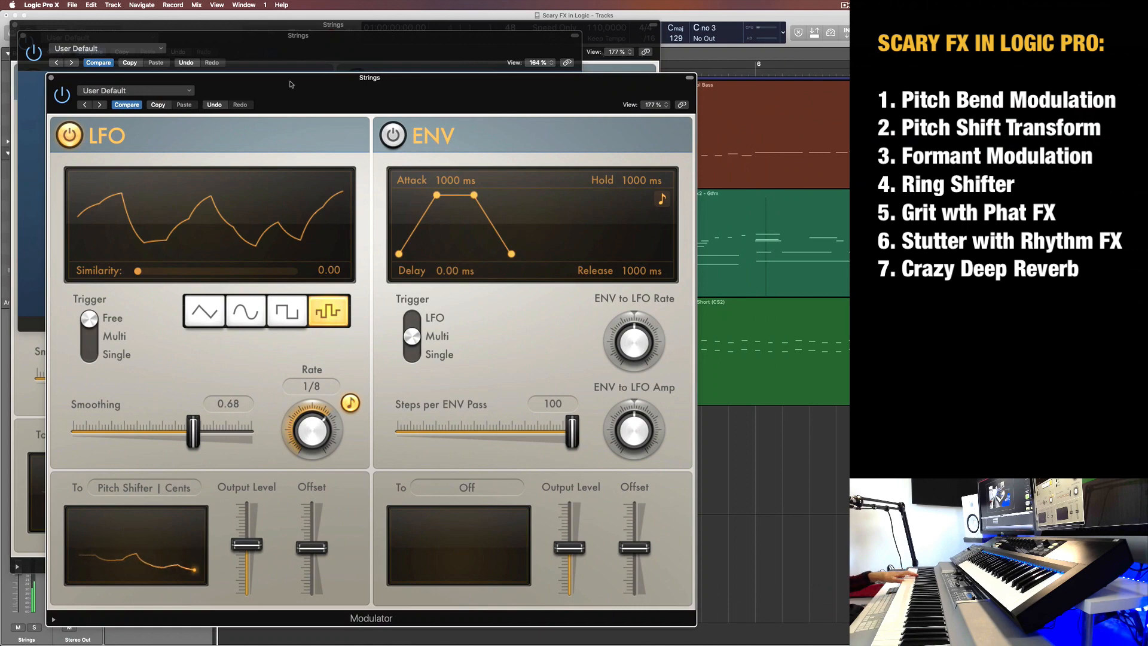
{"action": "left_click_drag", "start_coordinate": [290, 85], "coordinate": [661, 57]}
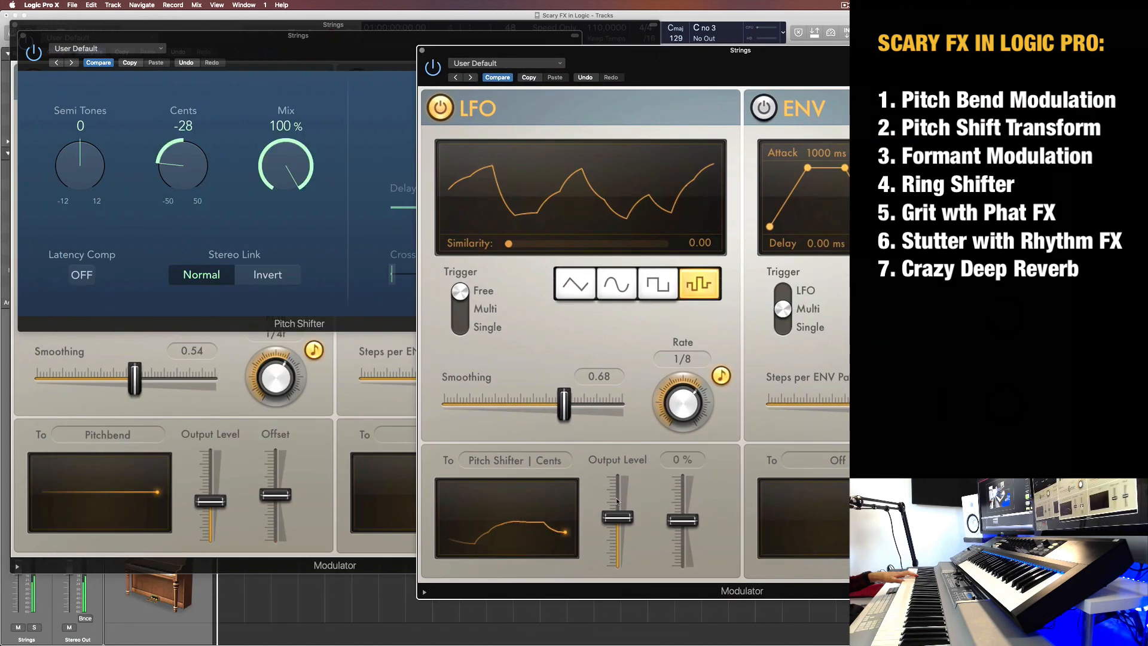
{"action": "mouse_move", "coordinate": [618, 517]}
{"action": "left_mouse_down"}
{"action": "mouse_move", "coordinate": [618, 496]}
{"action": "mouse_move", "coordinate": [618, 514]}
{"action": "left_mouse_up"}
{"action": "left_click", "coordinate": [668, 519]}
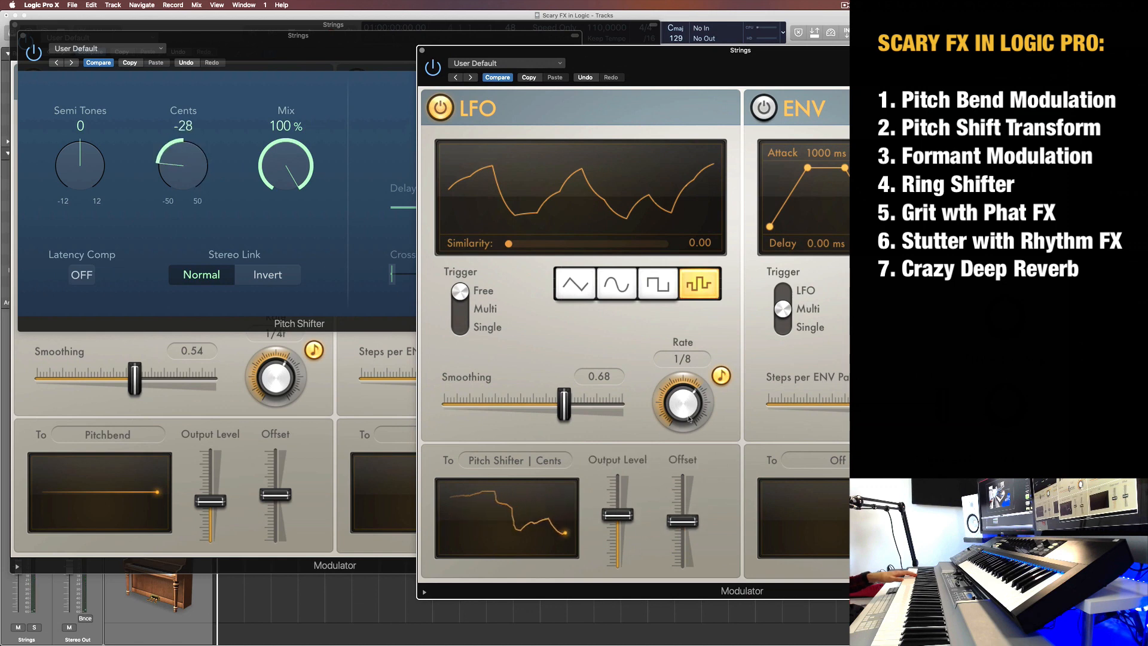
- Try the second Modulator's LFO at a 1/2d rate, set it back to 1/8, and shift its window nearer the Pitch Shifter
{"action": "left_click_drag", "start_coordinate": [682, 406], "coordinate": [681, 445]}
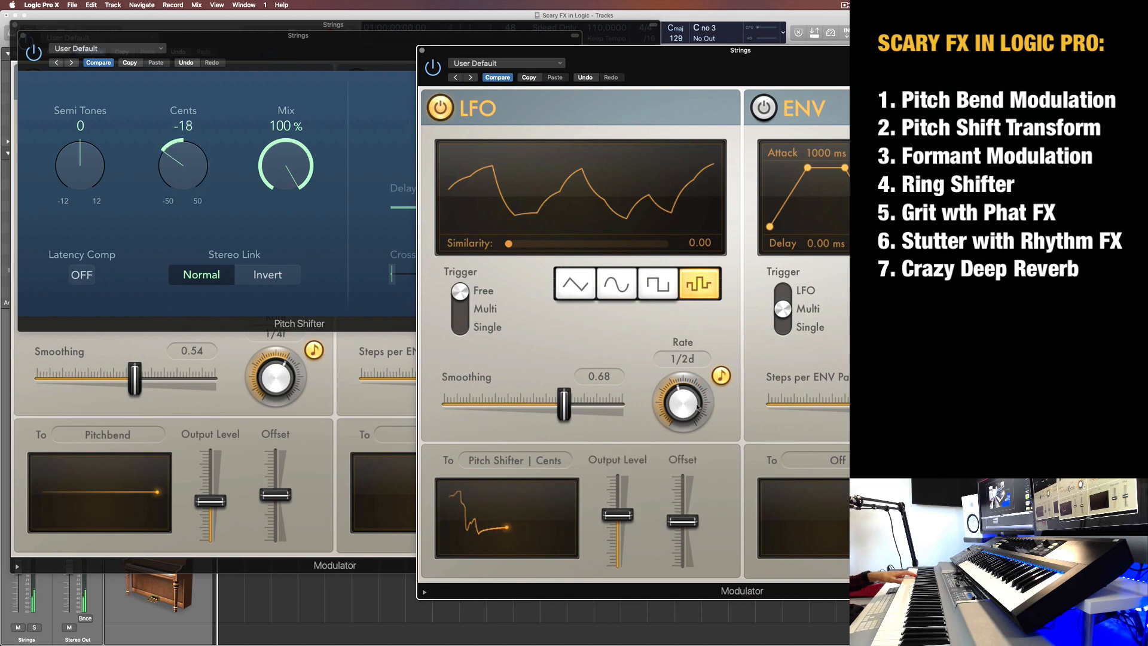
{"action": "left_click_drag", "start_coordinate": [698, 406], "coordinate": [691, 370]}
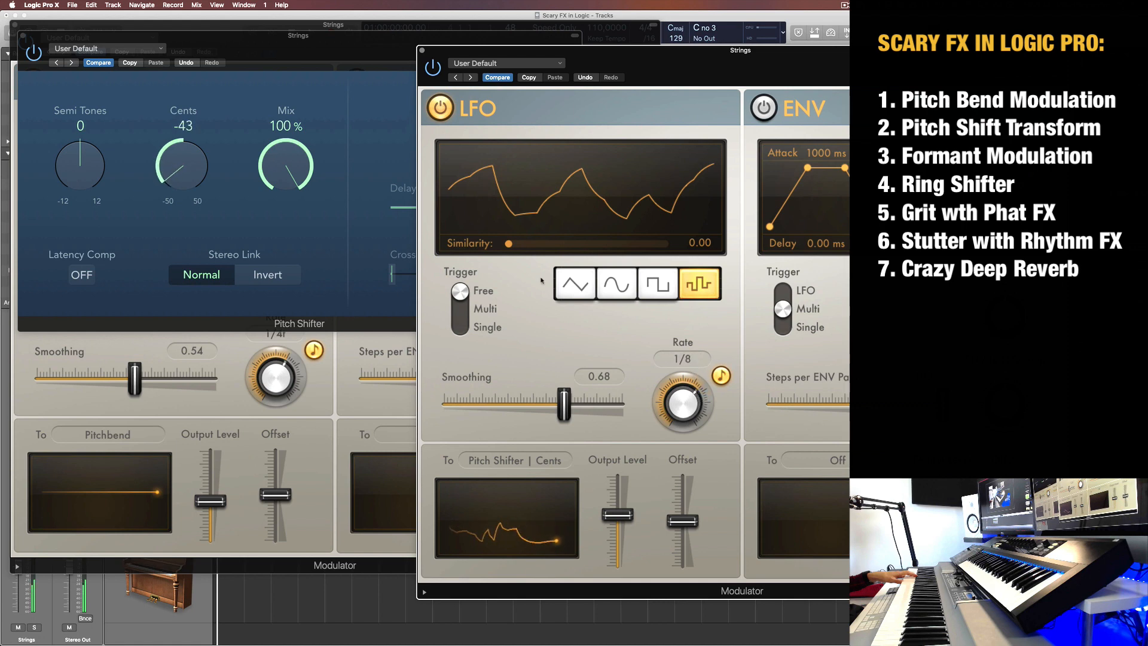
{"action": "left_click_drag", "start_coordinate": [718, 62], "coordinate": [690, 64]}
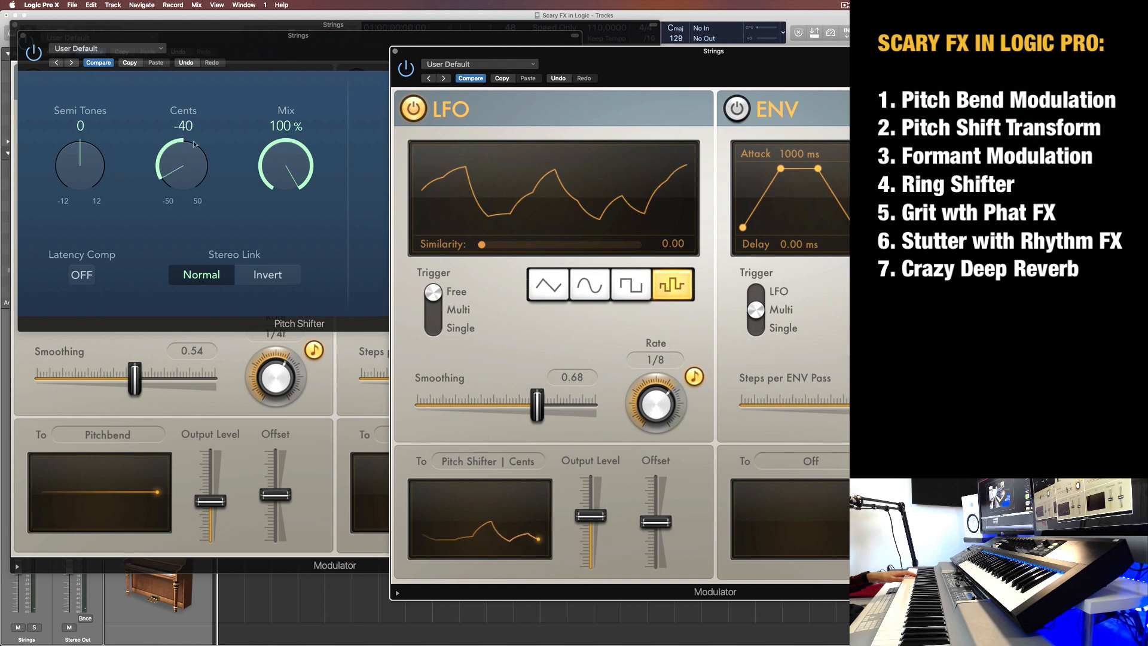
{"action": "left_click", "coordinate": [172, 148]}
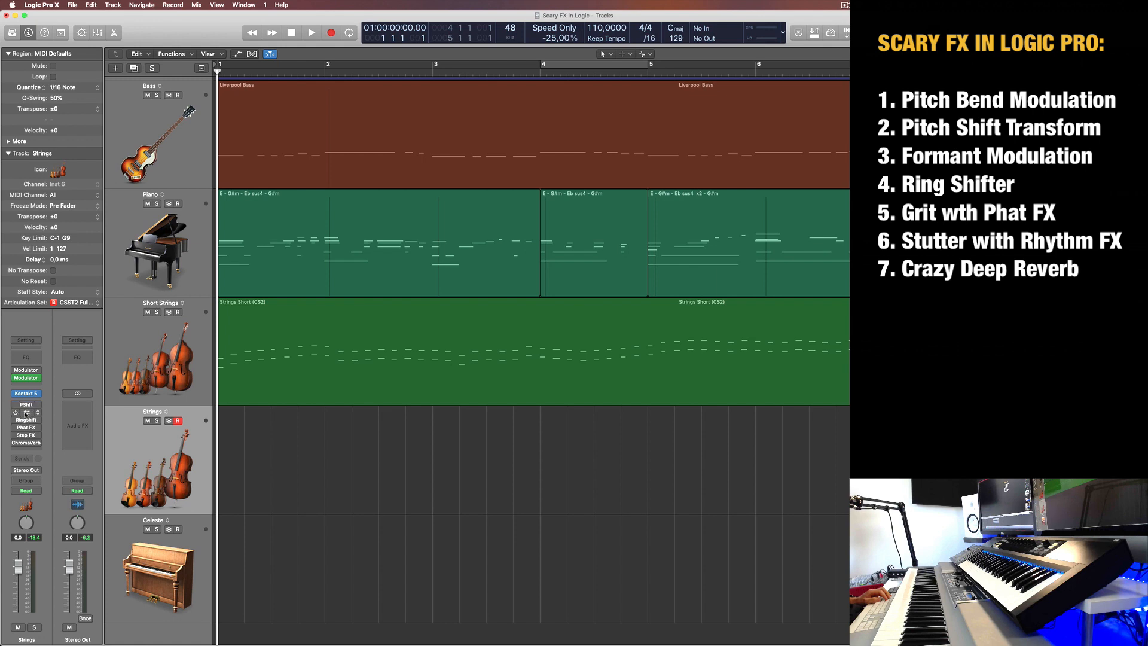
- Enable the Vocal Transformer on the Strings track, clear away the Modulator and Pitch Shifter windows, and place its window in view
{"action": "left_click", "coordinate": [25, 413]}
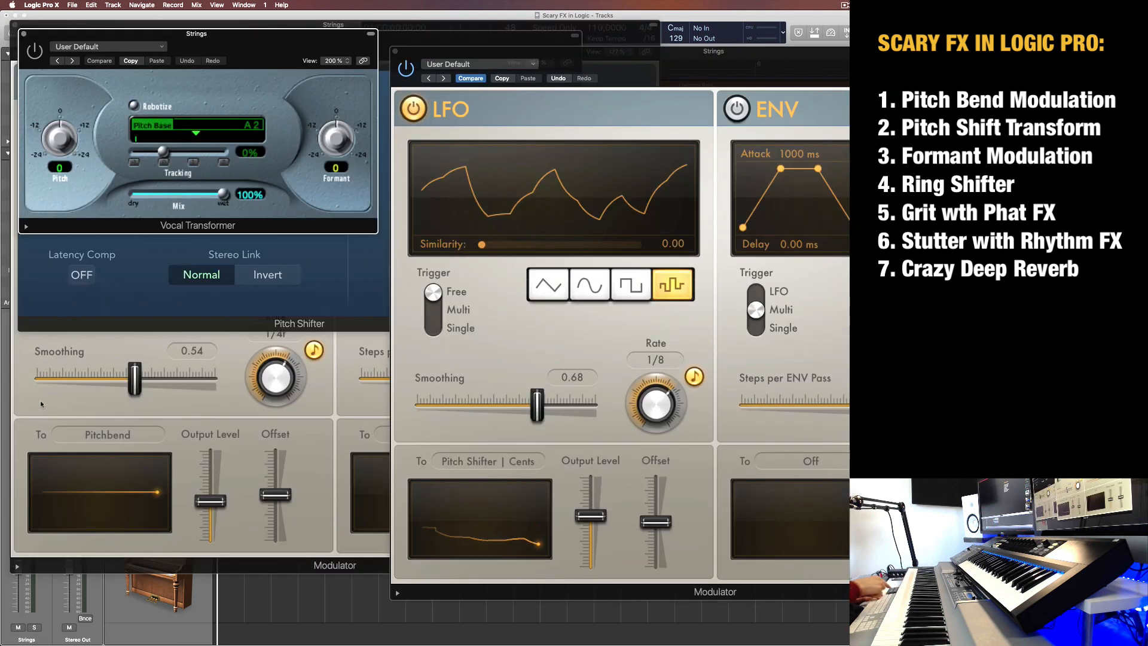
{"action": "key", "text": "v"}
{"action": "key", "text": "v"}
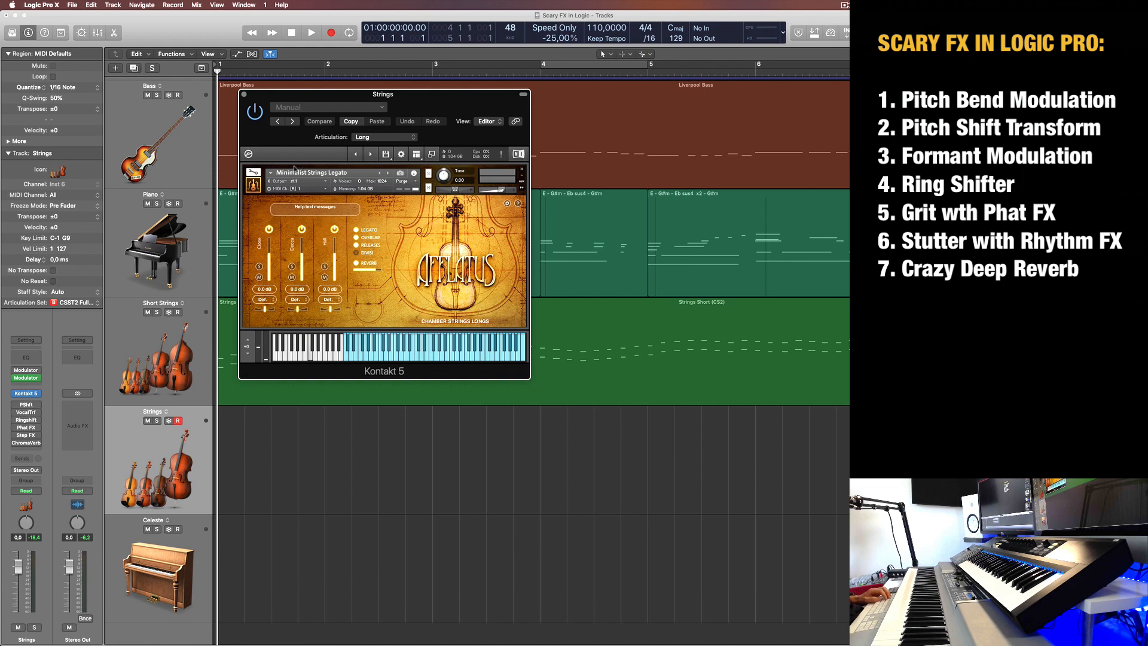
{"action": "left_click", "coordinate": [17, 417]}
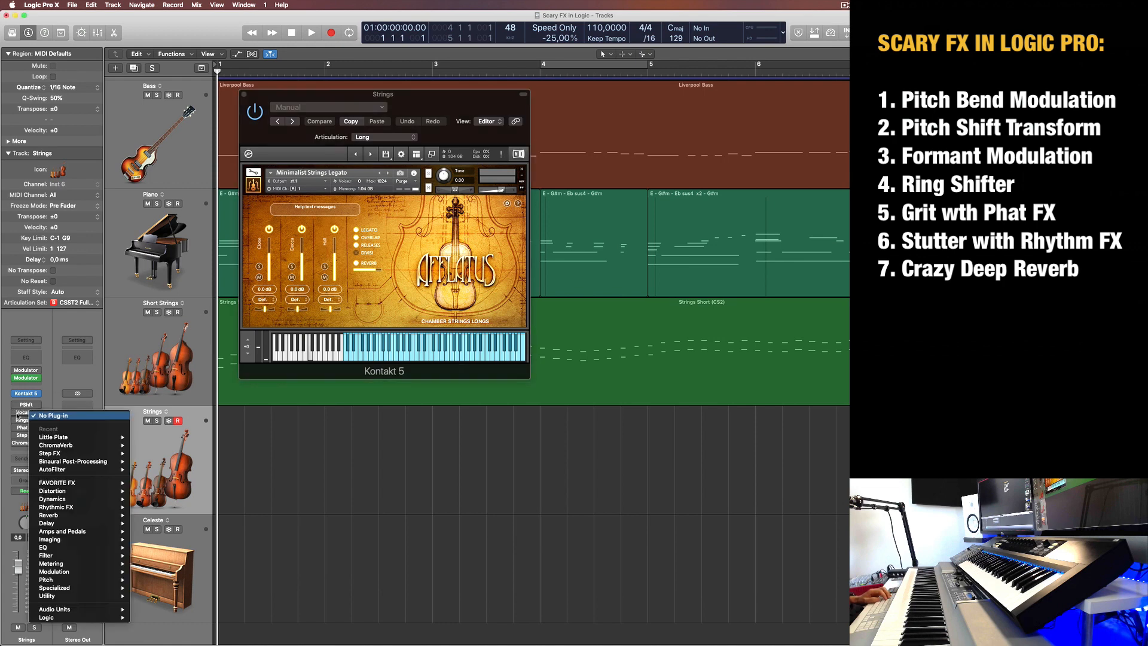
{"action": "left_click", "coordinate": [16, 414]}
{"action": "left_click", "coordinate": [25, 414]}
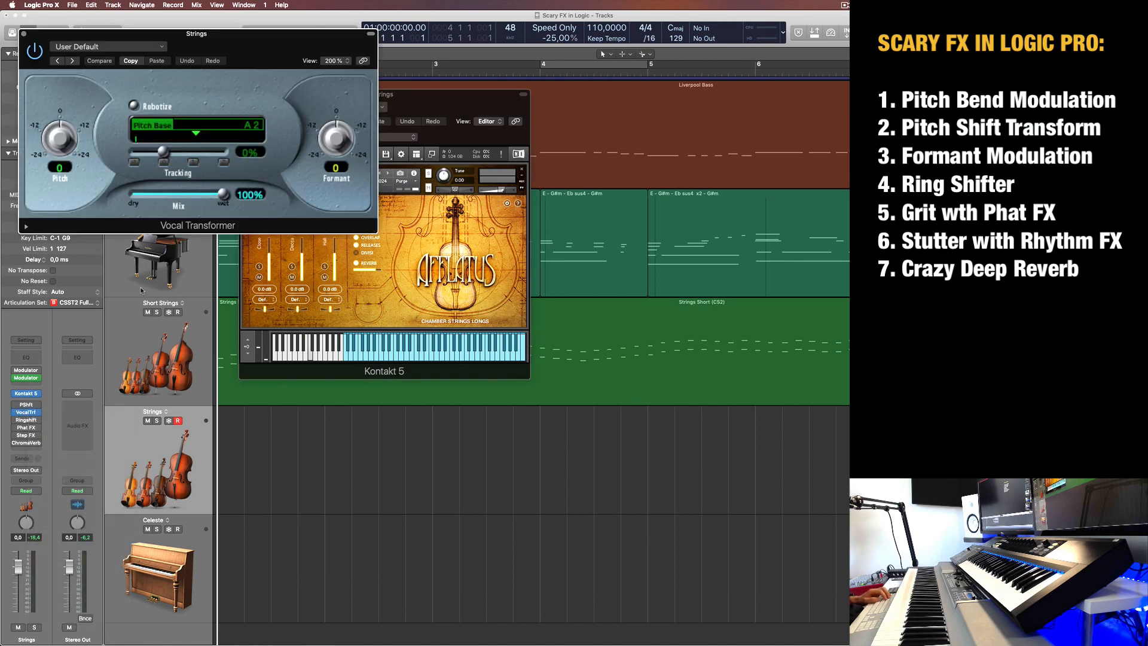
{"action": "left_click_drag", "start_coordinate": [236, 47], "coordinate": [332, 113]}
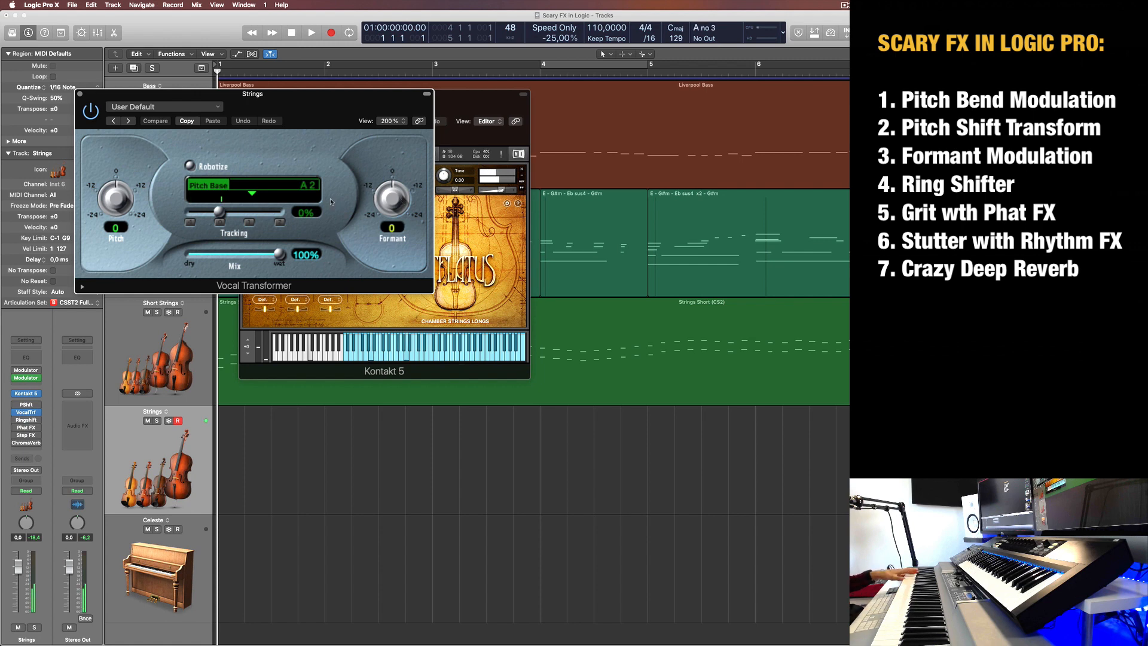
- Try the Vocal Transformer with Pitch at -12 and Formant at +7, returning each to 0
{"action": "left_click_drag", "start_coordinate": [116, 208], "coordinate": [118, 220]}
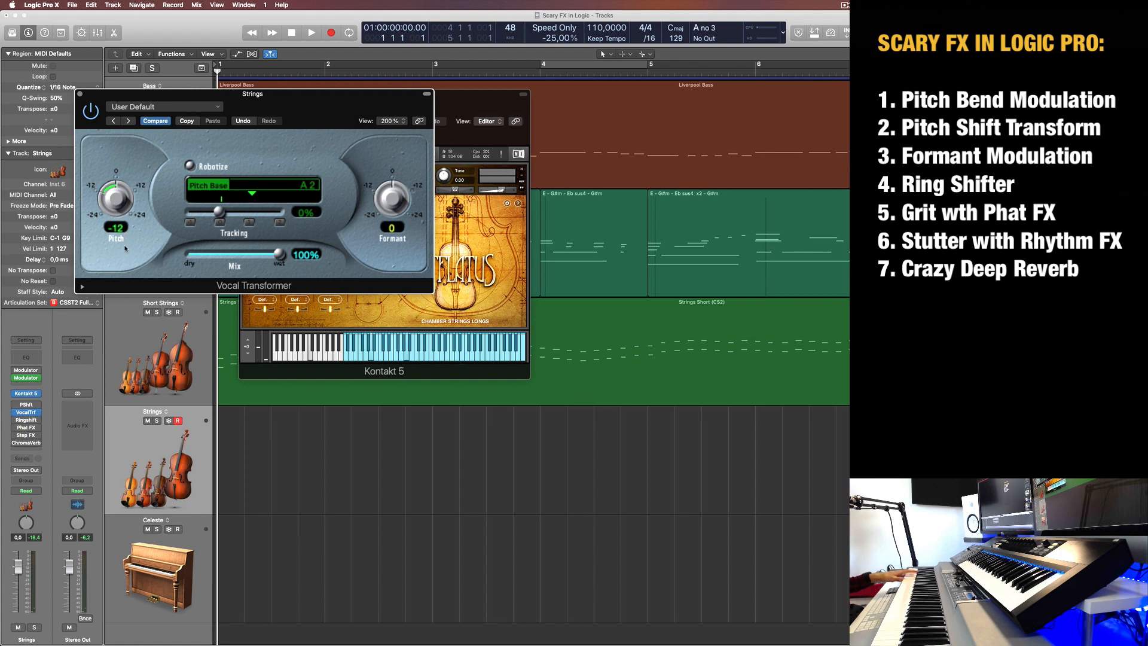
{"action": "left_click_drag", "start_coordinate": [124, 236], "coordinate": [125, 155]}
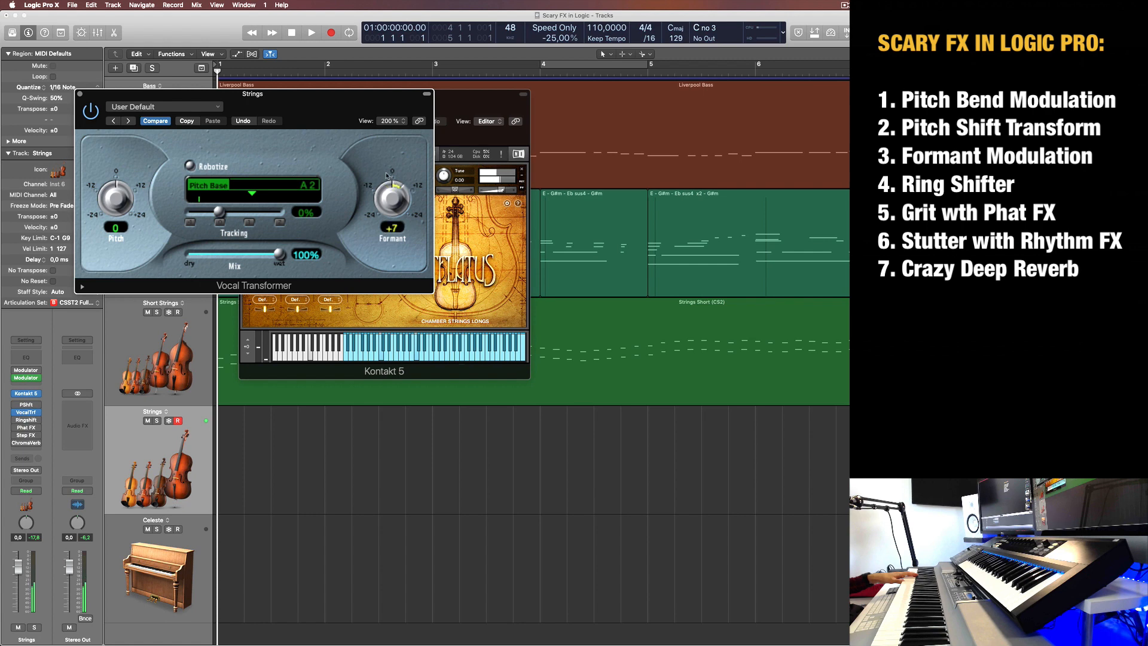
{"action": "left_click_drag", "start_coordinate": [382, 179], "coordinate": [393, 222]}
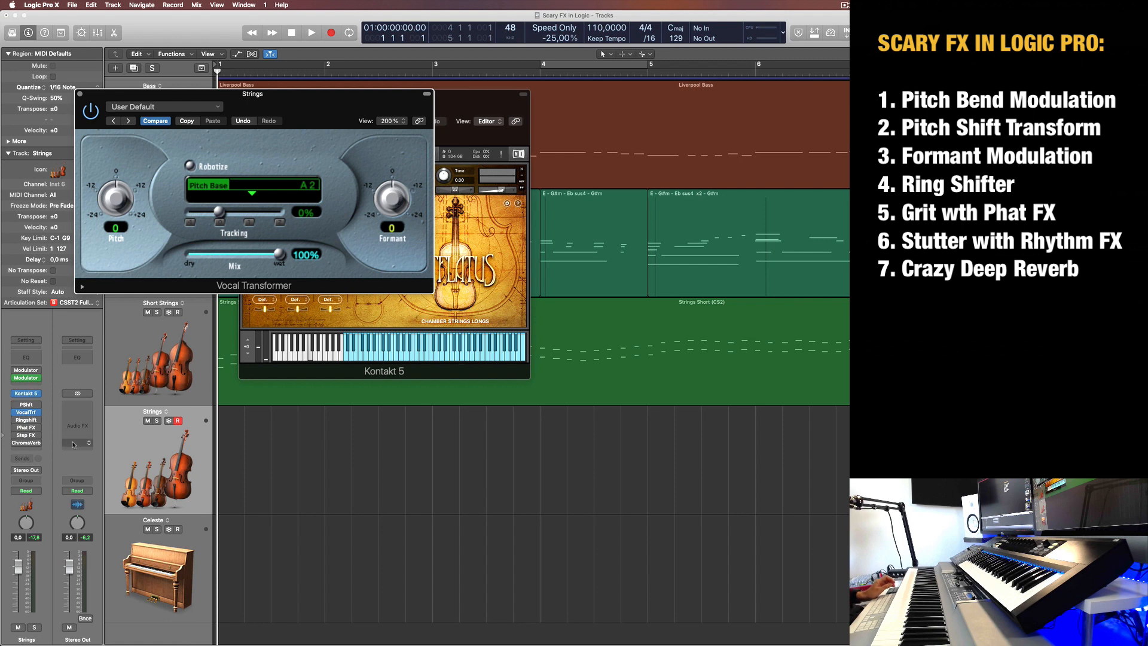
- Reassign the second Modulator's LFO output to the Vocal Transformer's Formant by learning the plug-in parameter
{"action": "left_click", "coordinate": [25, 378]}
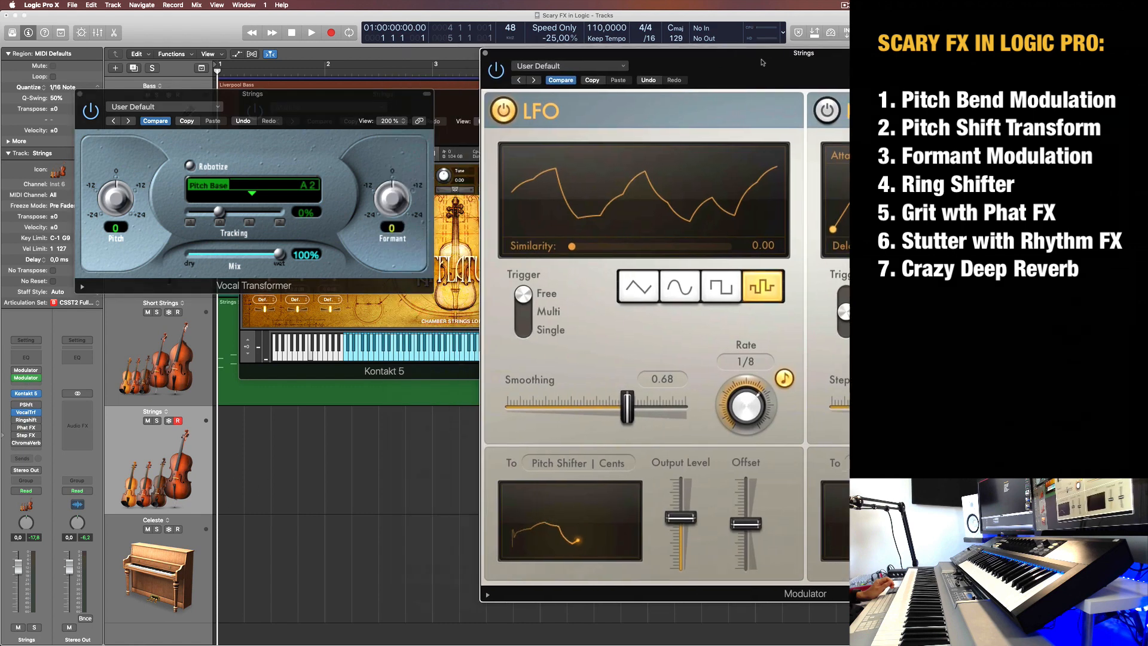
{"action": "left_click_drag", "start_coordinate": [762, 62], "coordinate": [766, 62]}
{"action": "left_click", "coordinate": [581, 462]}
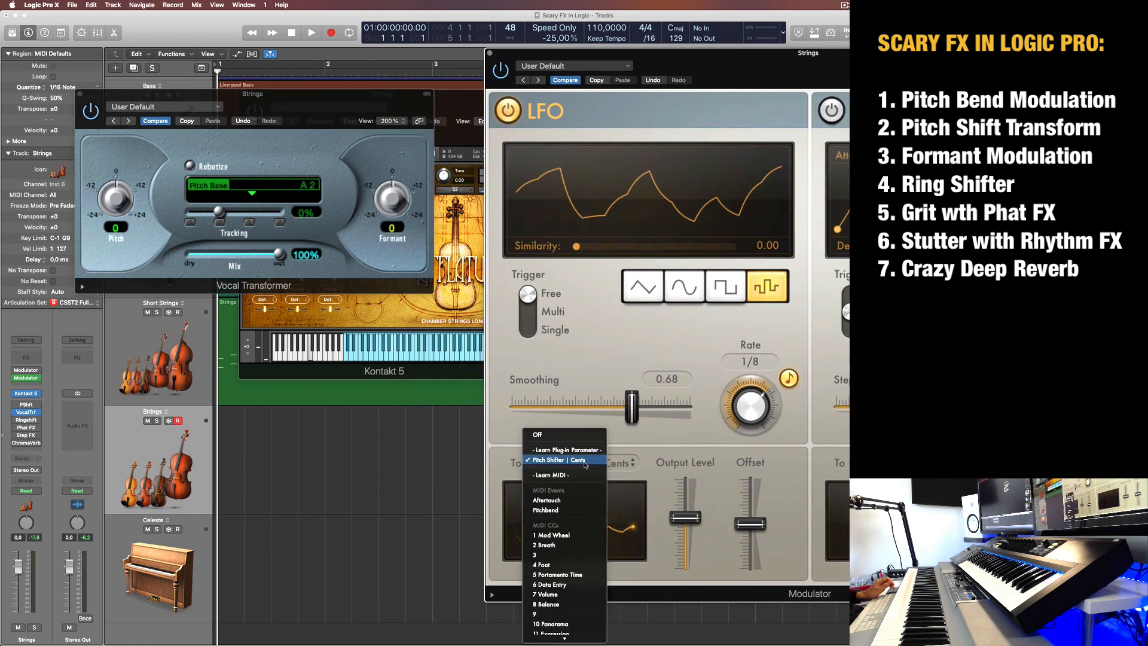
{"action": "left_click", "coordinate": [583, 450]}
{"action": "left_click", "coordinate": [392, 200]}
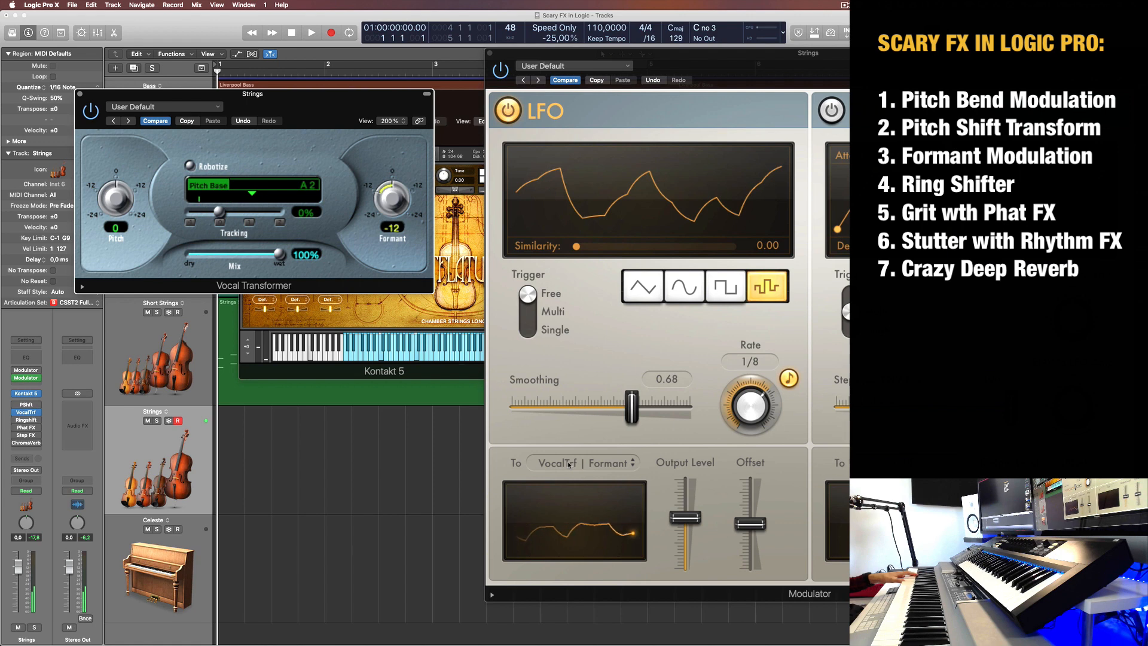
- Set the second Modulator's LFO rate to 1/2 and the Vocal Transformer's Mix to 60%, and hide the plug-in windows
{"action": "left_click_drag", "start_coordinate": [735, 411], "coordinate": [734, 432]}
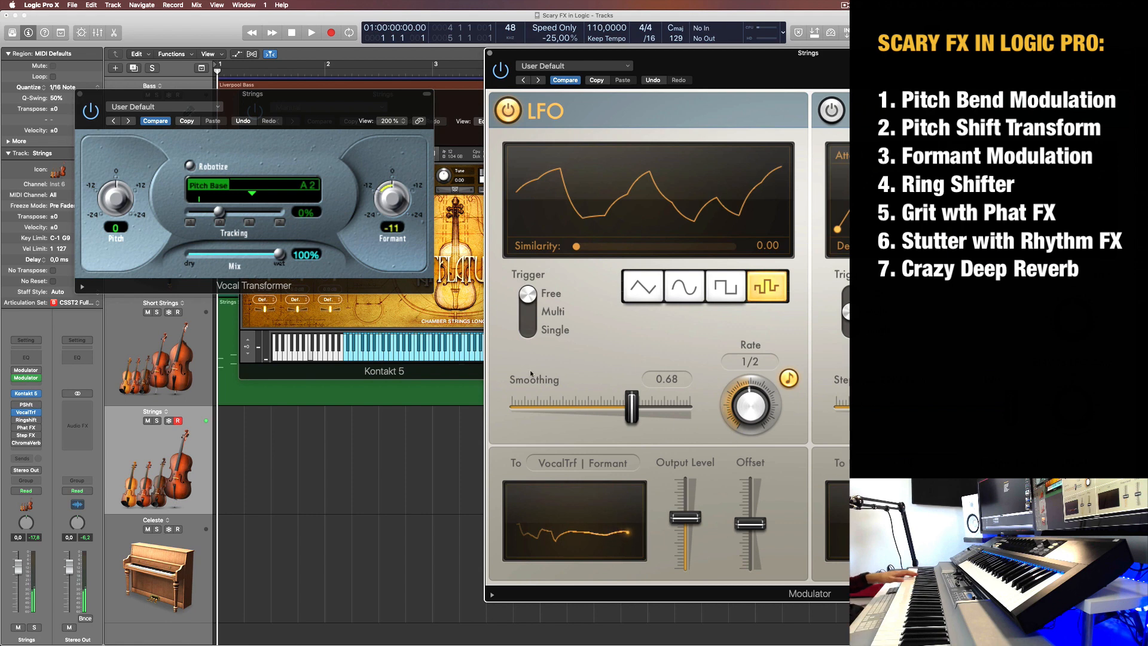
{"action": "left_click_drag", "start_coordinate": [279, 254], "coordinate": [246, 261]}
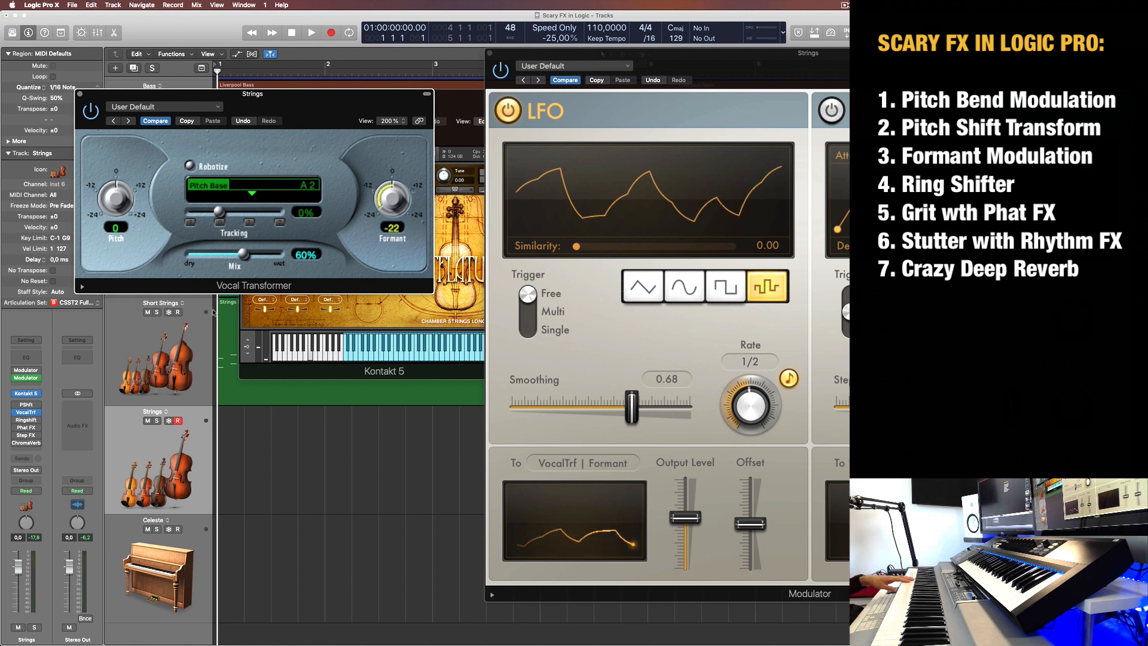
{"action": "key", "text": "v"}
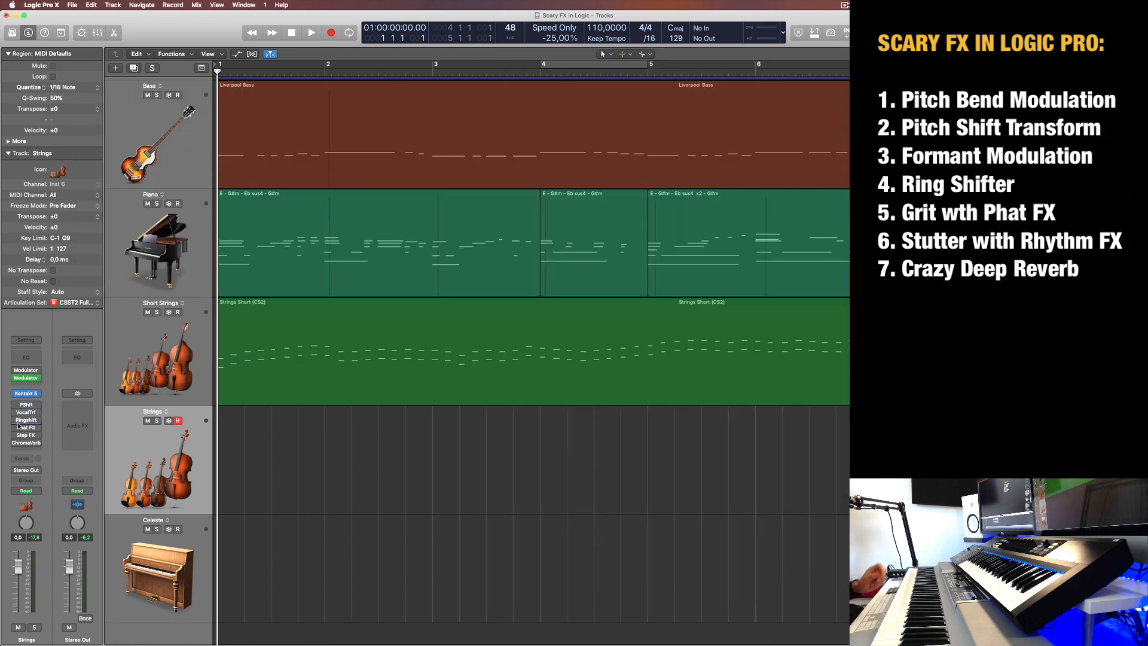
- Open the Ringshifter on the Strings track, vary its Frequency down to -0.308 Hz, and bypass and hide the plug-in
{"action": "left_click", "coordinate": [23, 421]}
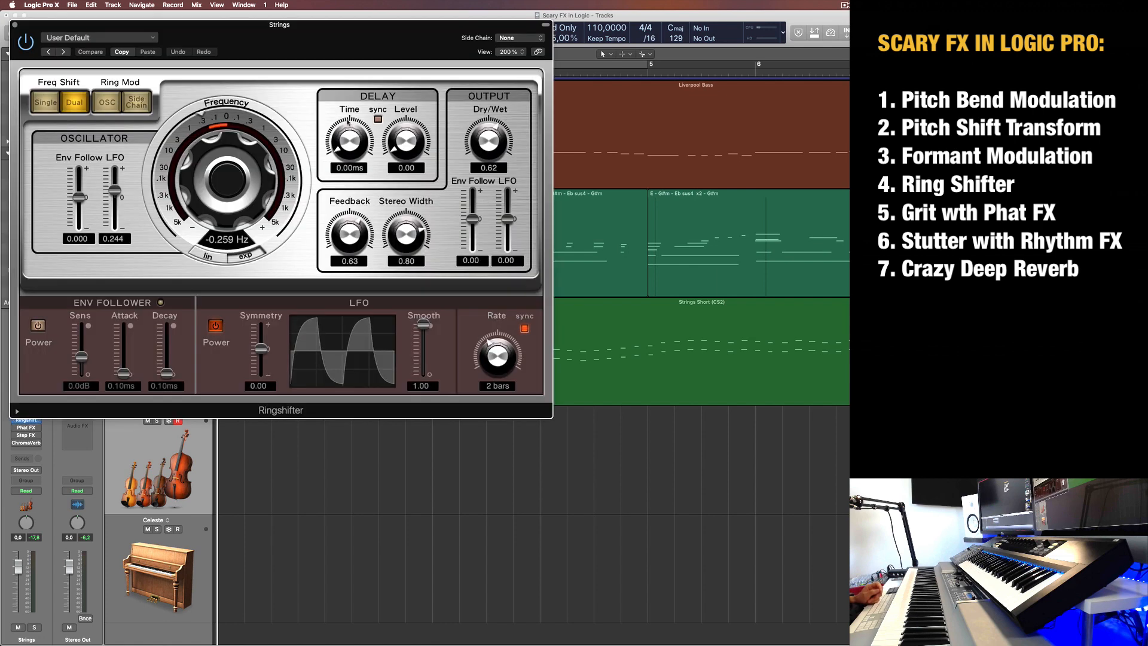
{"action": "left_click_drag", "start_coordinate": [356, 51], "coordinate": [483, 94]}
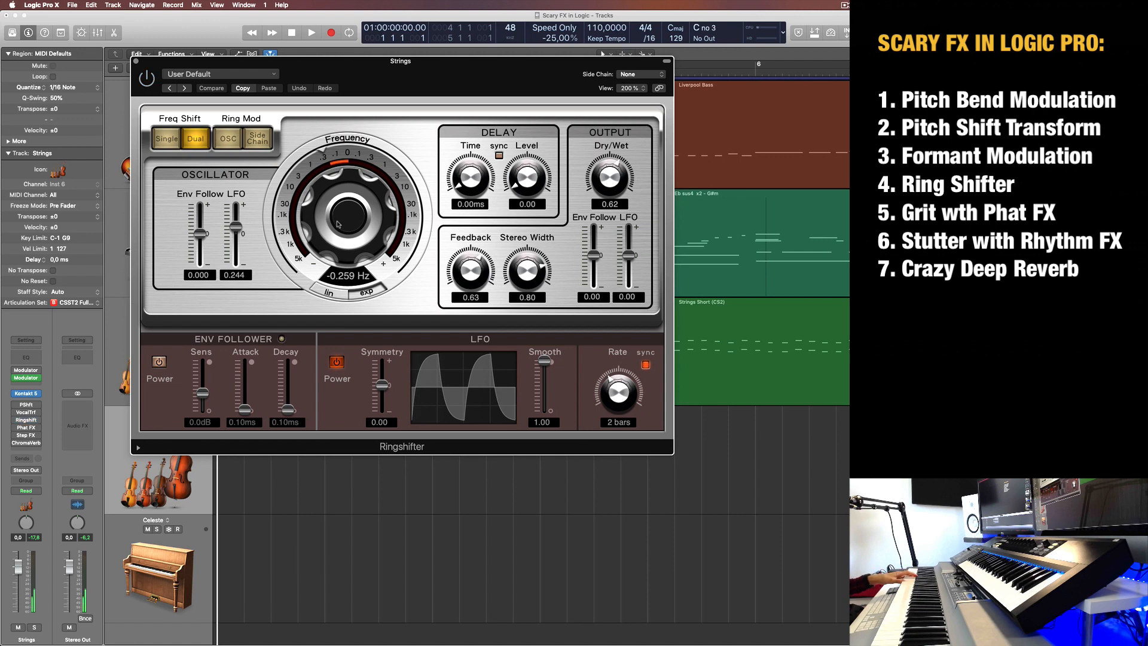
{"action": "mouse_move", "coordinate": [336, 197]}
{"action": "left_mouse_down"}
{"action": "mouse_move", "coordinate": [337, 179]}
{"action": "mouse_move", "coordinate": [337, 197]}
{"action": "left_mouse_up"}
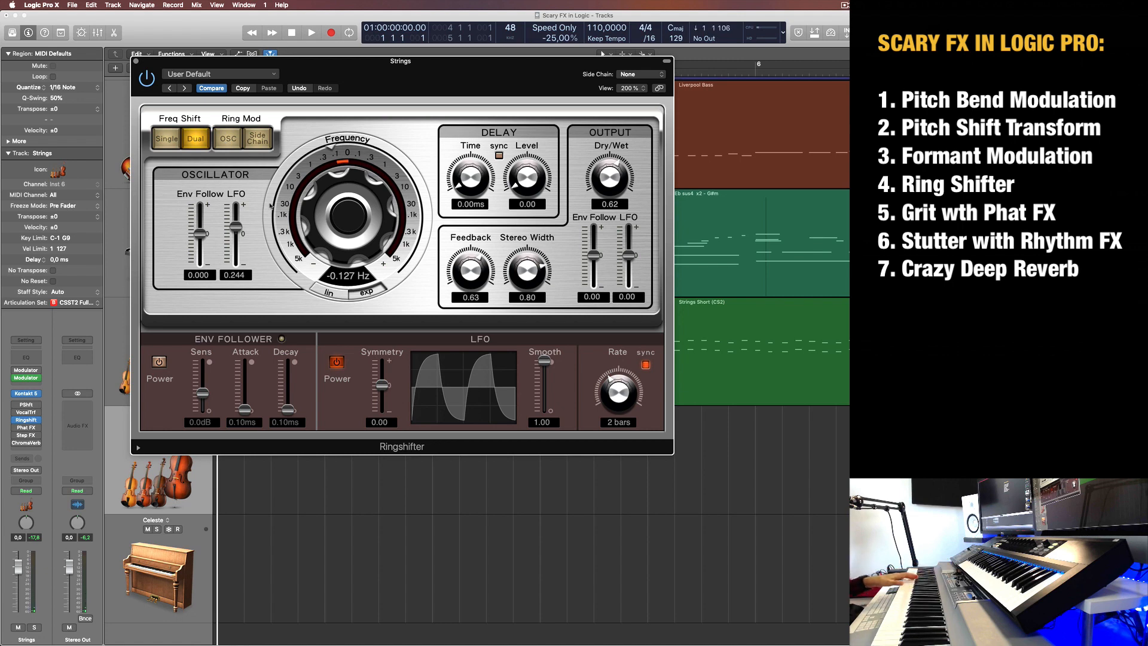
{"action": "mouse_move", "coordinate": [337, 222]}
{"action": "left_mouse_down"}
{"action": "mouse_move", "coordinate": [329, 246]}
{"action": "mouse_move", "coordinate": [327, 236]}
{"action": "left_mouse_up"}
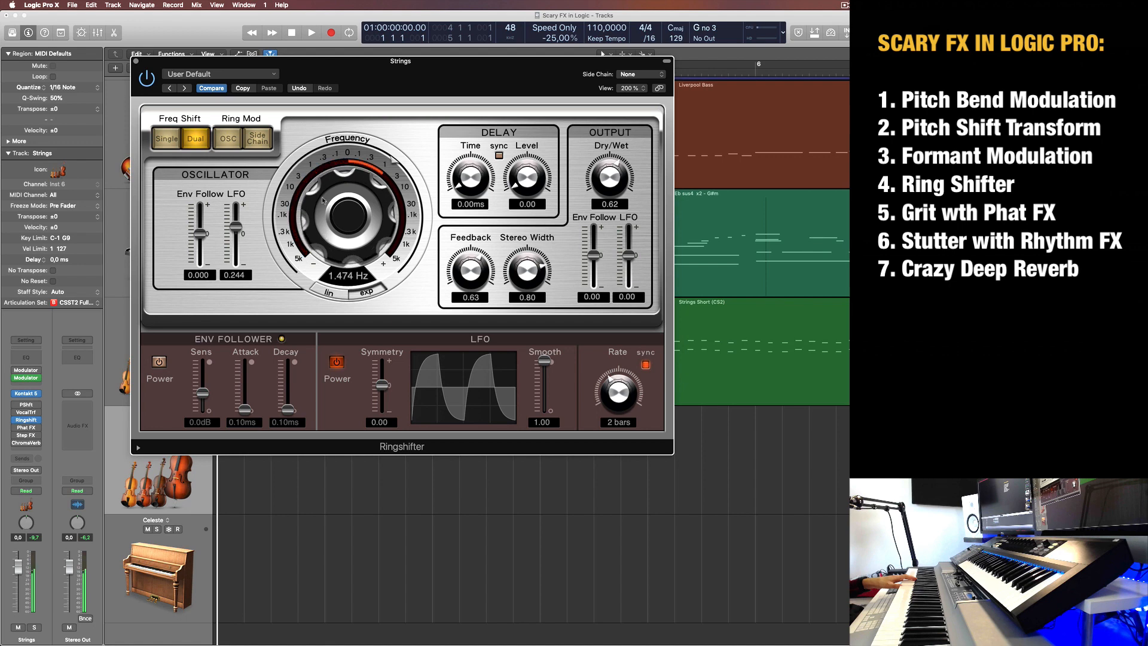
{"action": "mouse_move", "coordinate": [317, 224]}
{"action": "left_mouse_down"}
{"action": "mouse_move", "coordinate": [343, 222]}
{"action": "mouse_move", "coordinate": [343, 209]}
{"action": "mouse_move", "coordinate": [328, 256]}
{"action": "mouse_move", "coordinate": [337, 224]}
{"action": "left_mouse_up"}
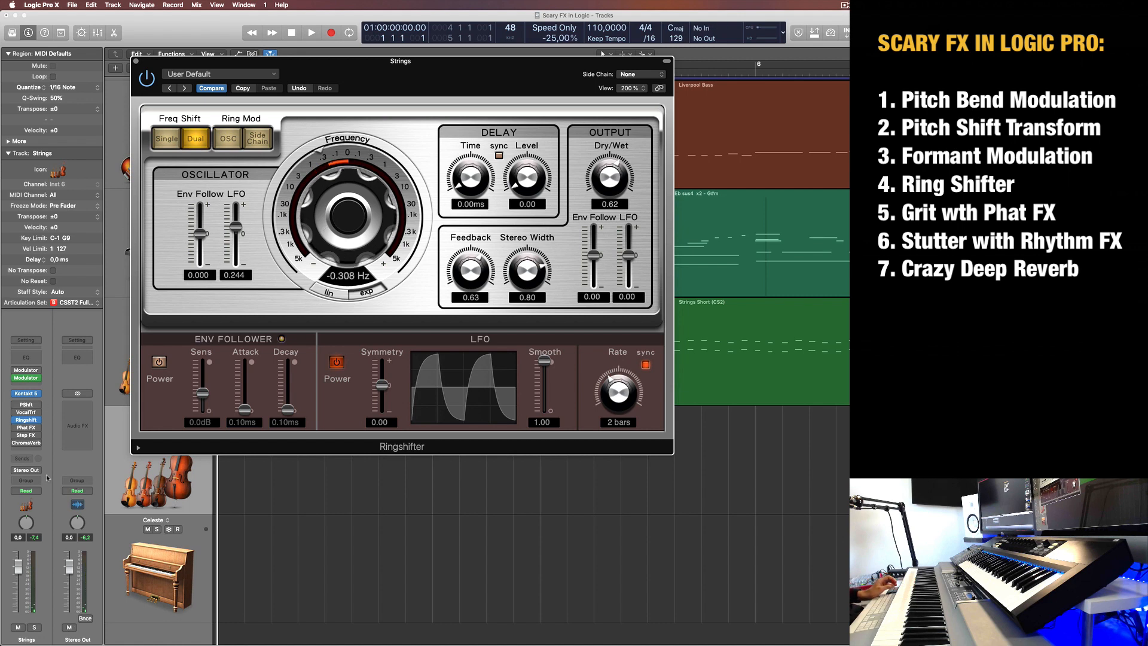
{"action": "left_click", "coordinate": [16, 421]}
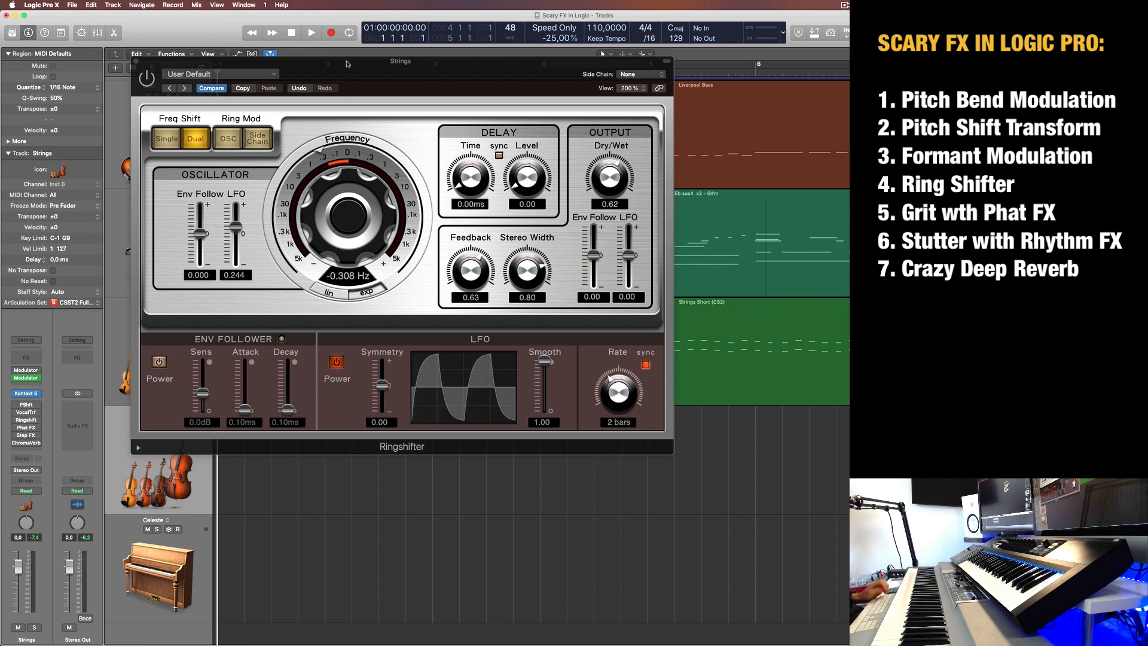
{"action": "key", "text": "super+w"}
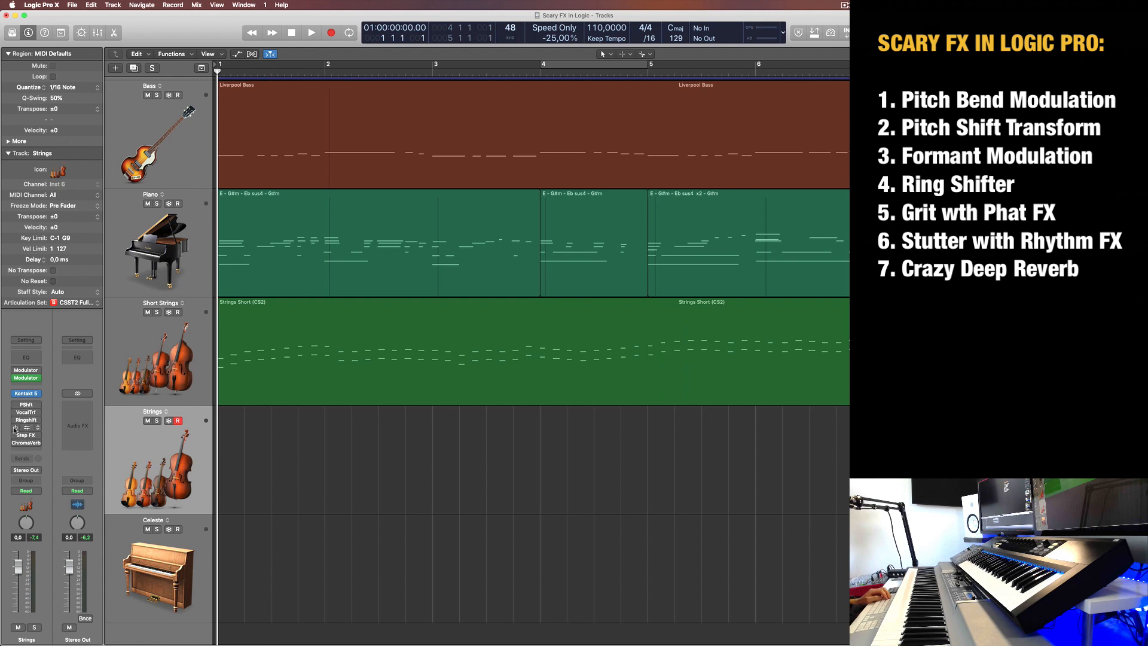
- Enable Phat FX on the Strings track and position its window so all its sections are visible
{"action": "left_click", "coordinate": [30, 429]}
{"action": "left_click", "coordinate": [28, 428]}
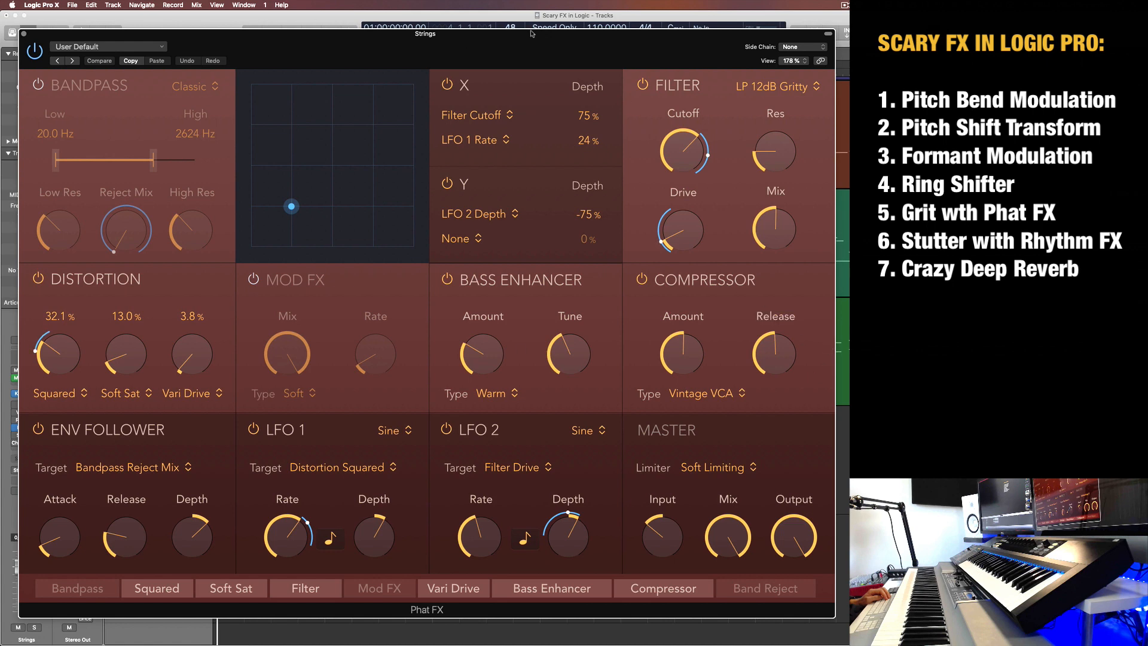
{"action": "left_click_drag", "start_coordinate": [533, 44], "coordinate": [521, 43]}
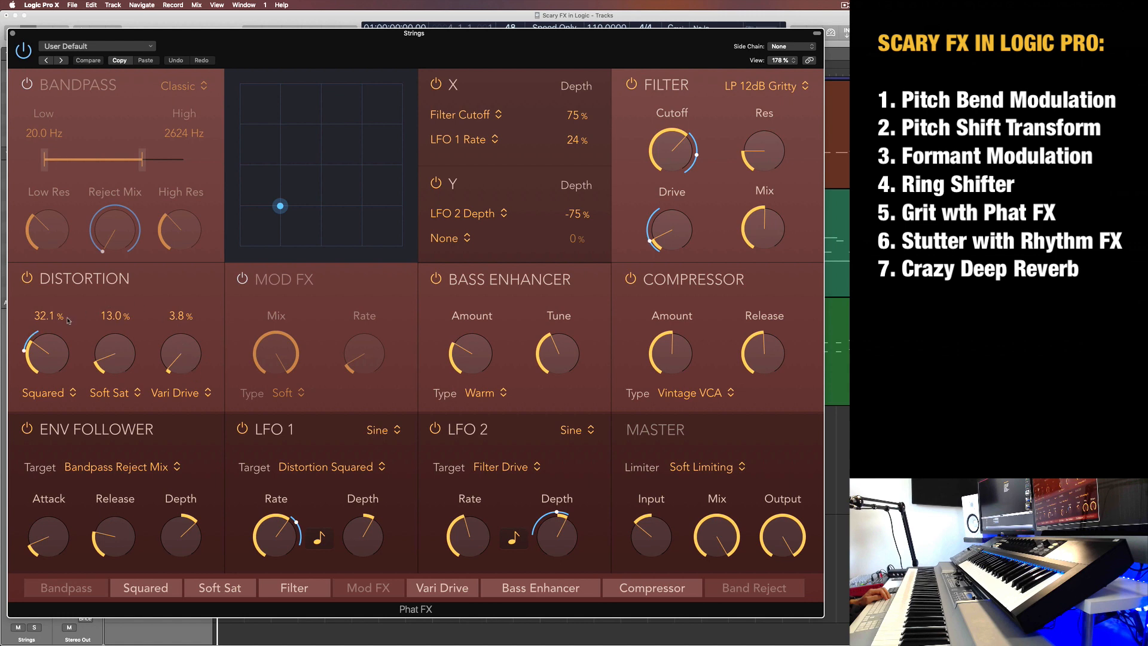
- Look through the distortion types available for Phat FX's three distortion units, keeping Squared, Soft Saturation and Vari Drive
{"action": "left_click", "coordinate": [47, 393]}
{"action": "left_click", "coordinate": [122, 392]}
{"action": "left_click", "coordinate": [121, 392]}
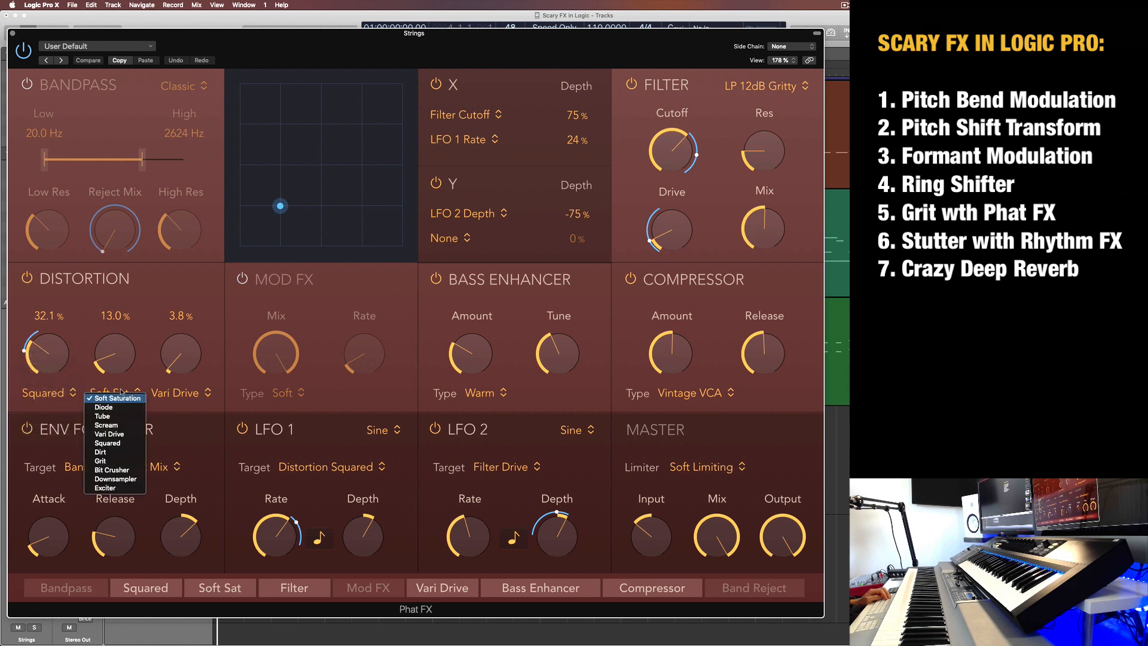
{"action": "left_click", "coordinate": [120, 398]}
{"action": "left_click", "coordinate": [179, 392]}
{"action": "left_click", "coordinate": [179, 392]}
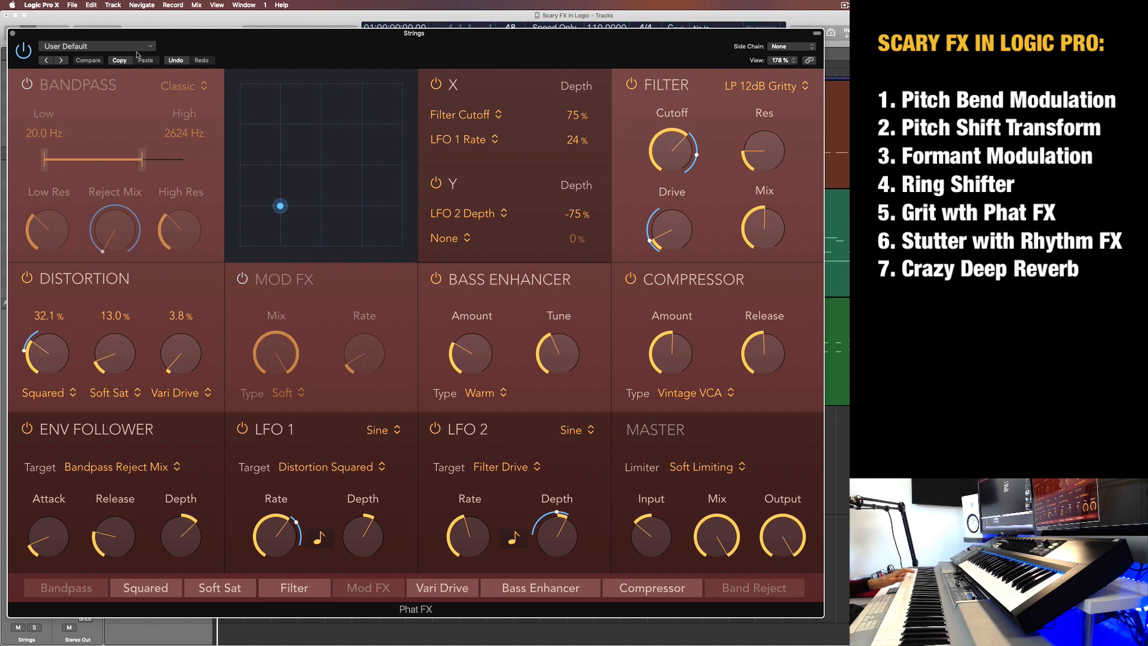
- Move the Phat FX window off the channel strip, compare the strings with the effect bypassed and active, and hide the plug-in windows
{"action": "left_click_drag", "start_coordinate": [184, 43], "coordinate": [418, 43]}
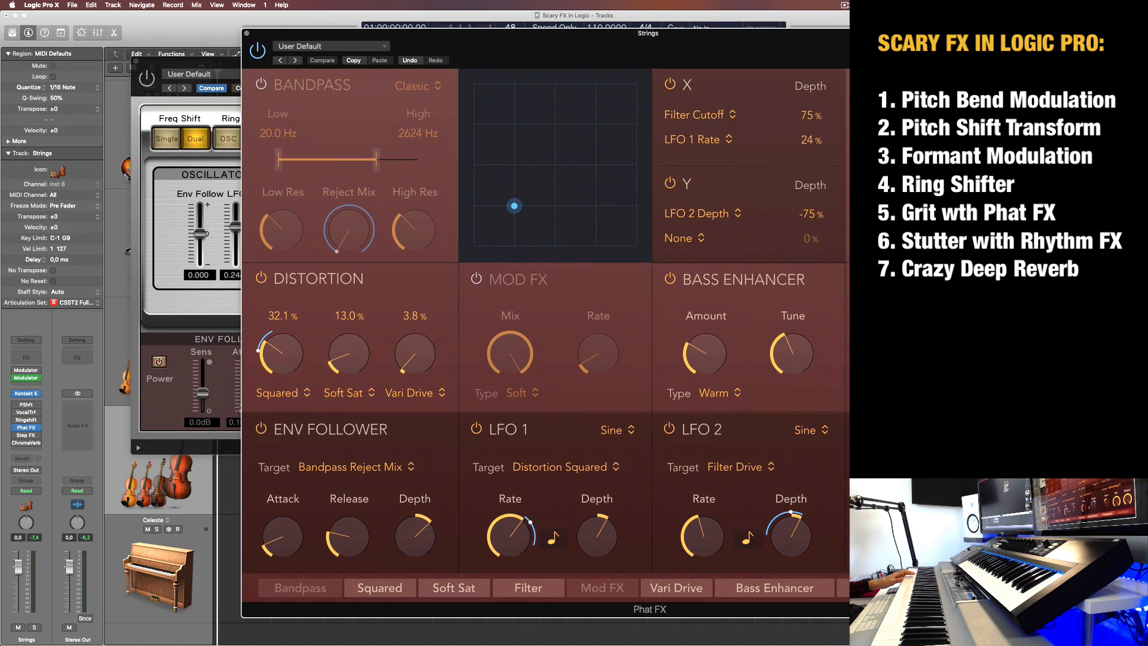
{"action": "left_click_drag", "start_coordinate": [710, 37], "coordinate": [717, 38]}
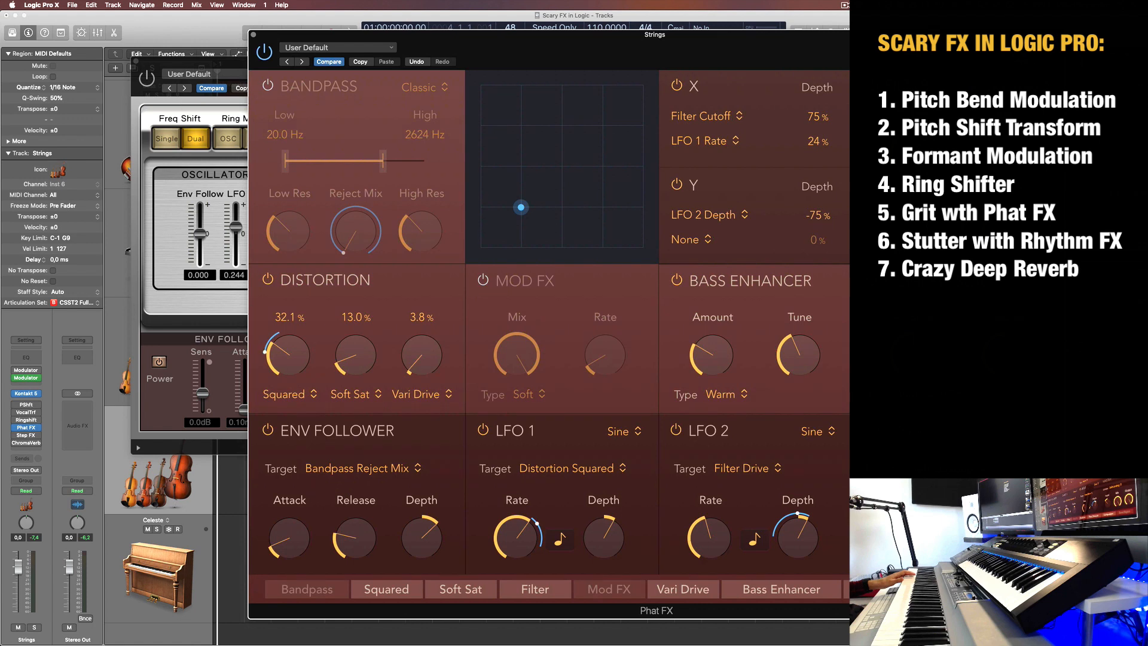
{"action": "left_click", "coordinate": [267, 54]}
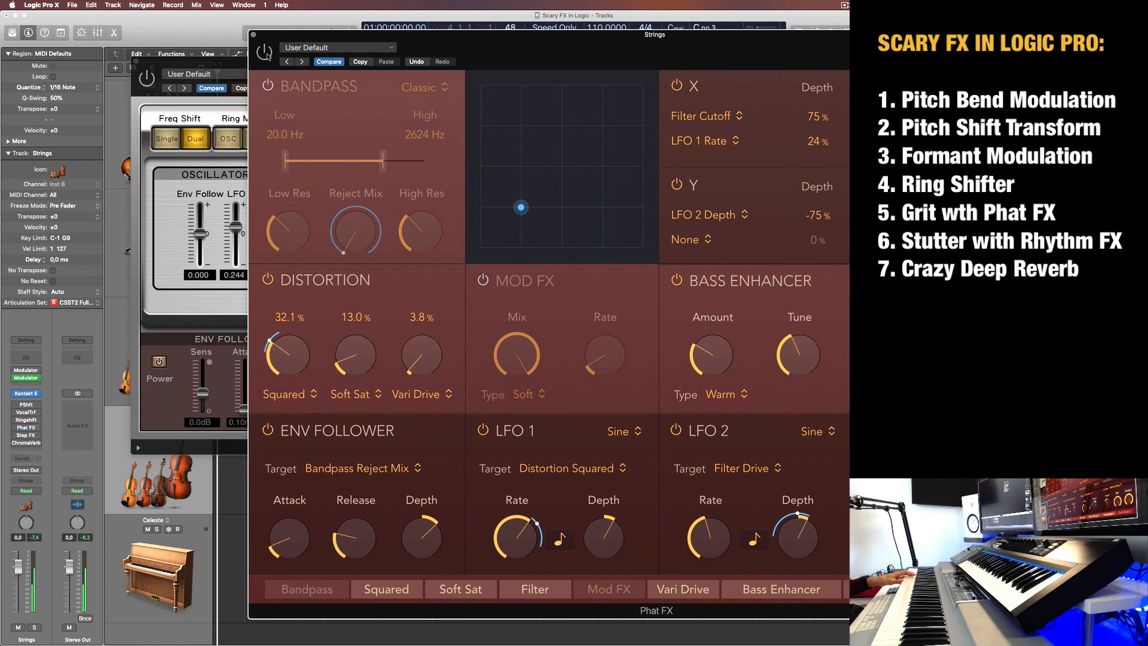
{"action": "left_click", "coordinate": [266, 54]}
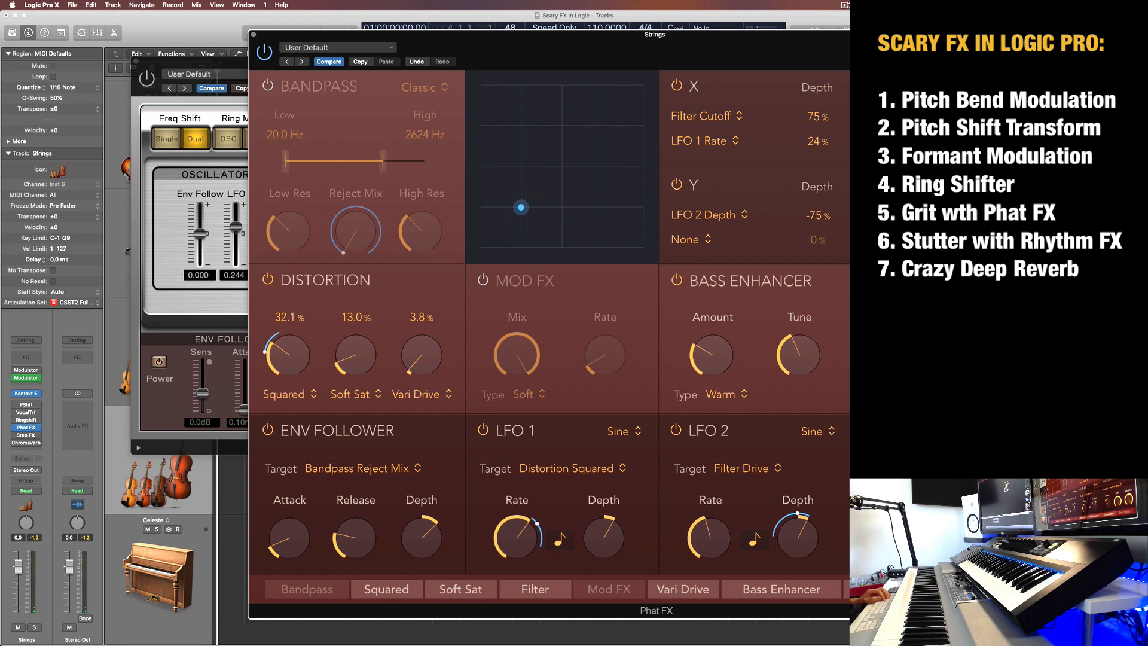
{"action": "key", "text": "v"}
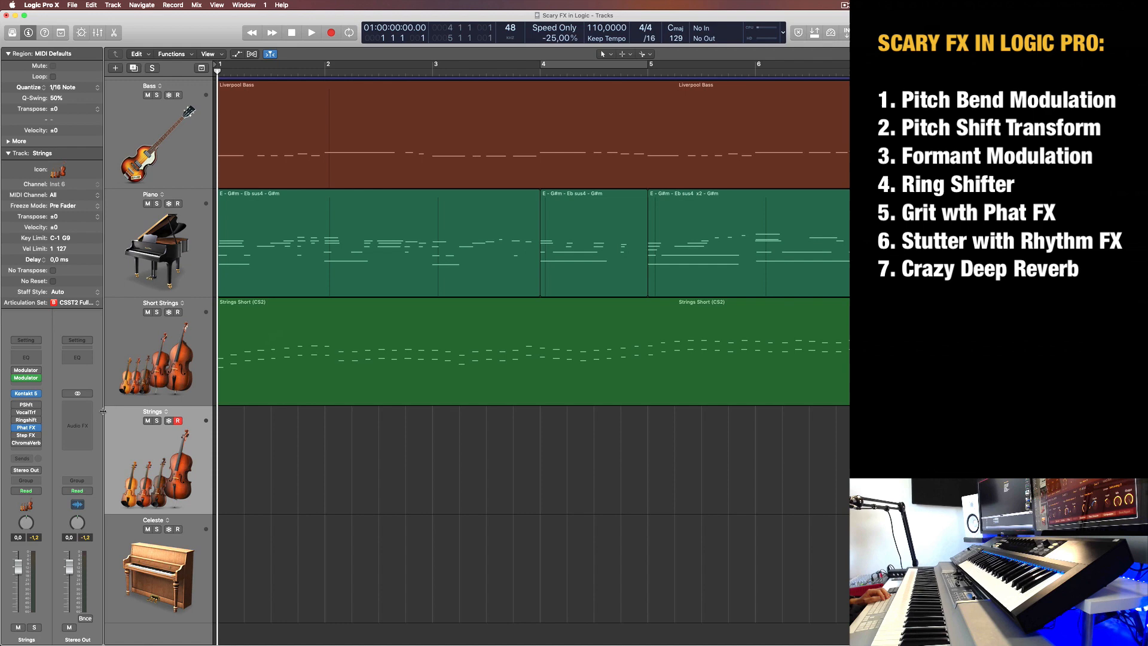
- Bypass Phat FX on the Strings track, enable Step FX, view its settings window, and hide the plug-in windows
{"action": "left_click", "coordinate": [16, 428]}
{"action": "left_click", "coordinate": [15, 435]}
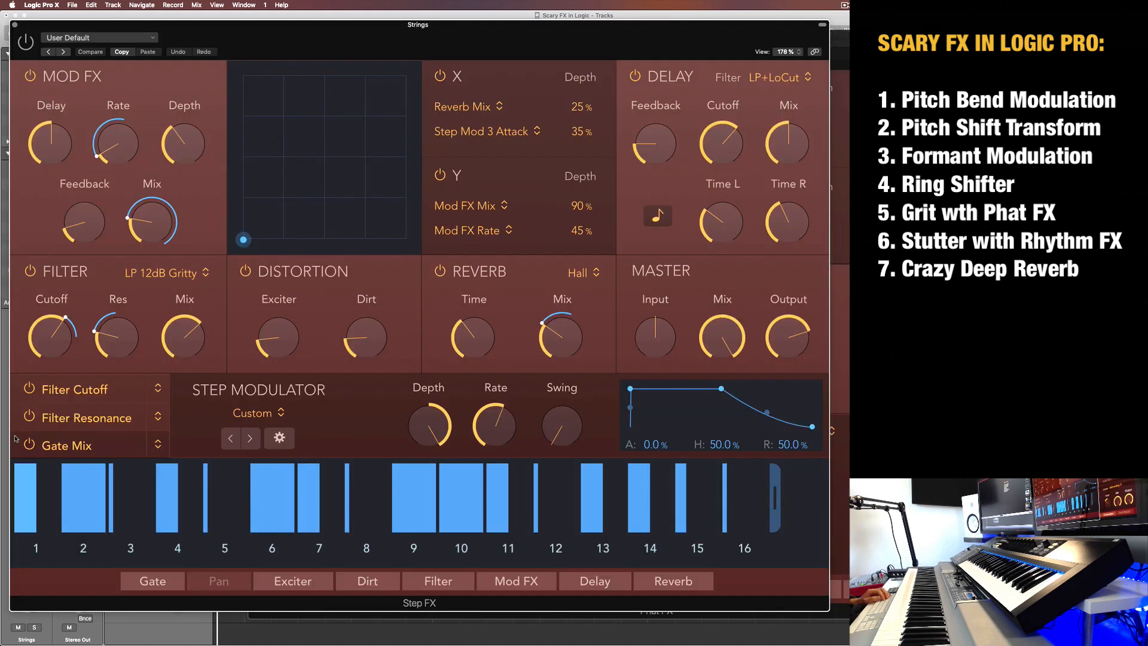
{"action": "key", "text": "v"}
{"action": "key", "text": "v"}
{"action": "key", "text": "v"}
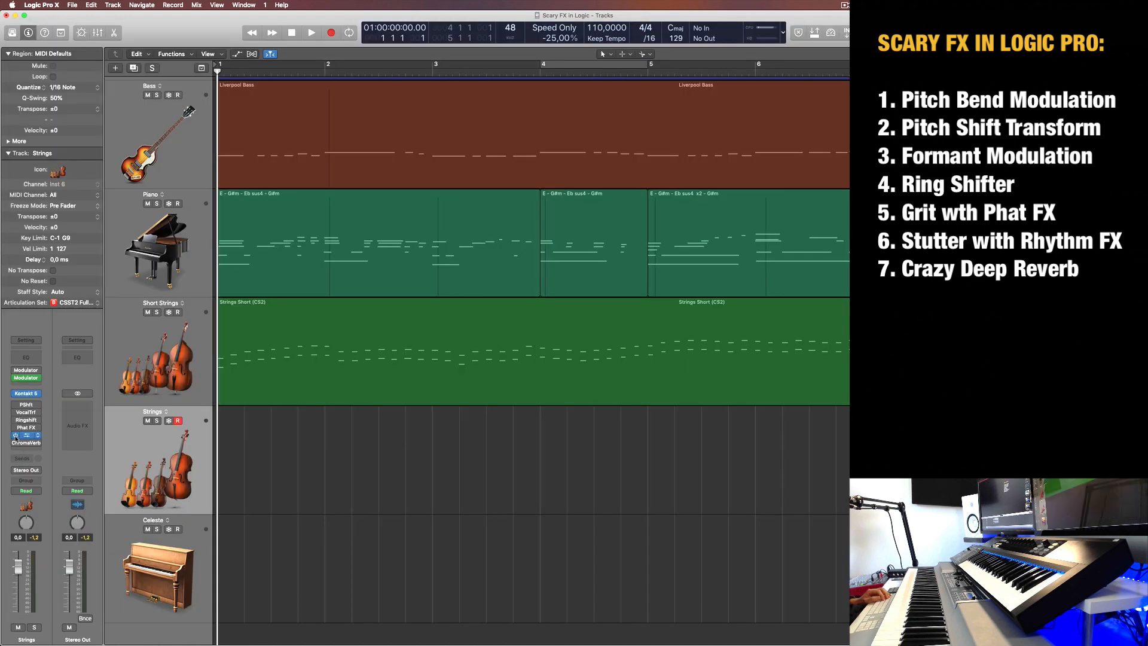
{"action": "key", "text": "v"}
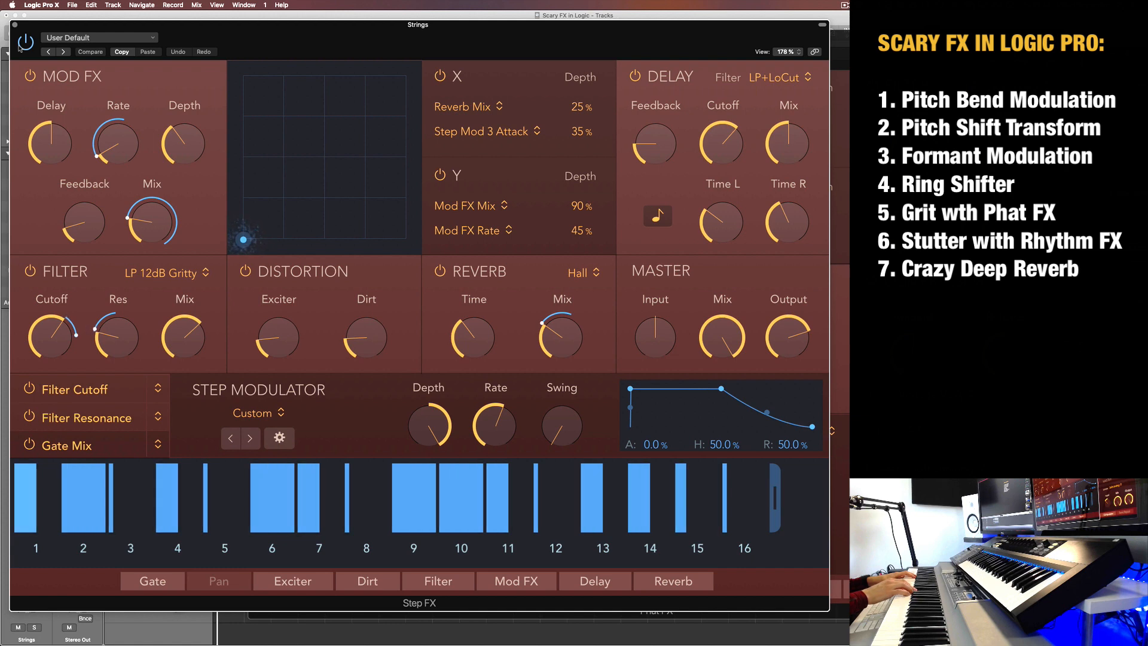
{"action": "left_click_drag", "start_coordinate": [381, 34], "coordinate": [388, 49]}
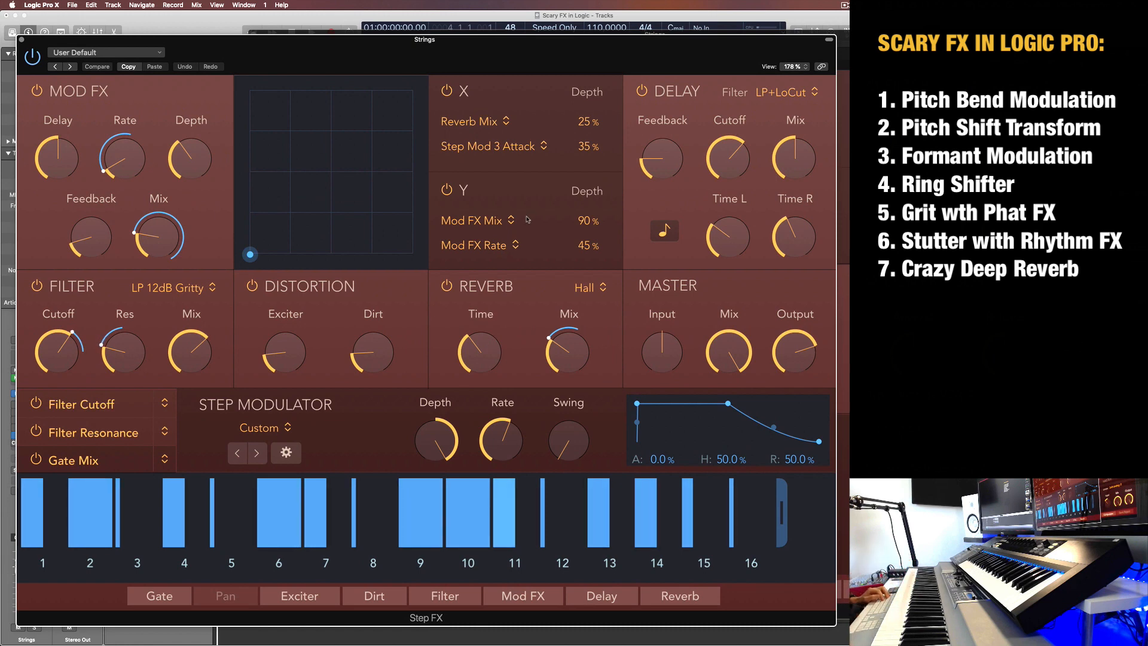
{"action": "key", "text": "super+w"}
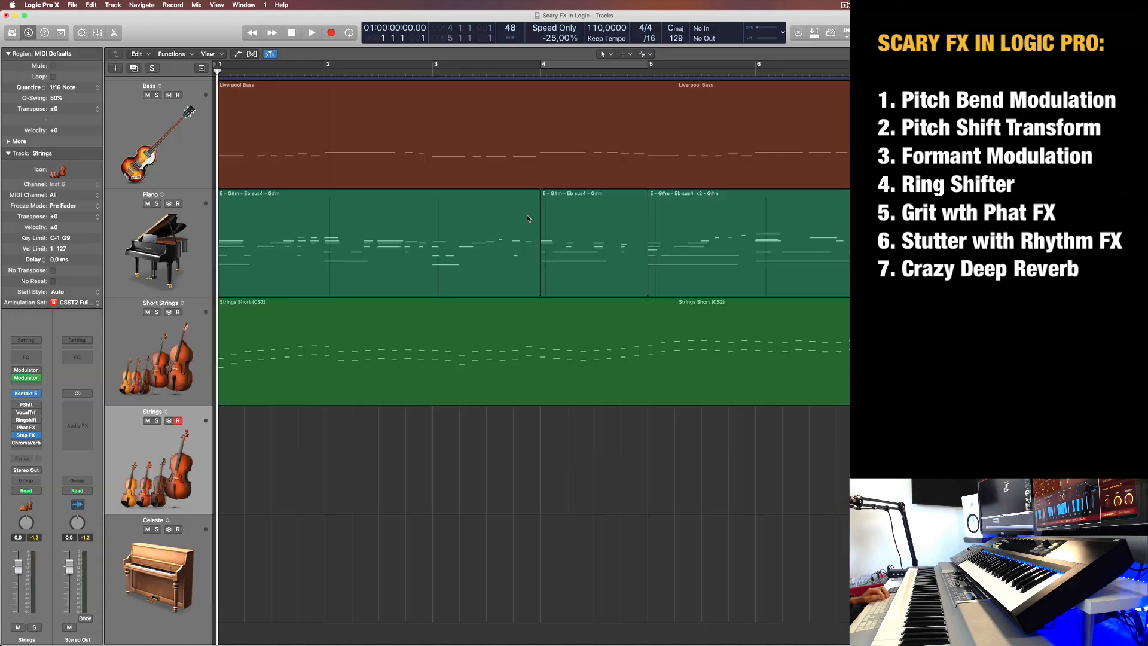
- Bypass Step FX on the Strings track, enable ChromaVerb, and show its plug-in window
{"action": "left_click", "coordinate": [16, 435]}
{"action": "left_click", "coordinate": [16, 444]}
{"action": "left_click", "coordinate": [27, 445]}
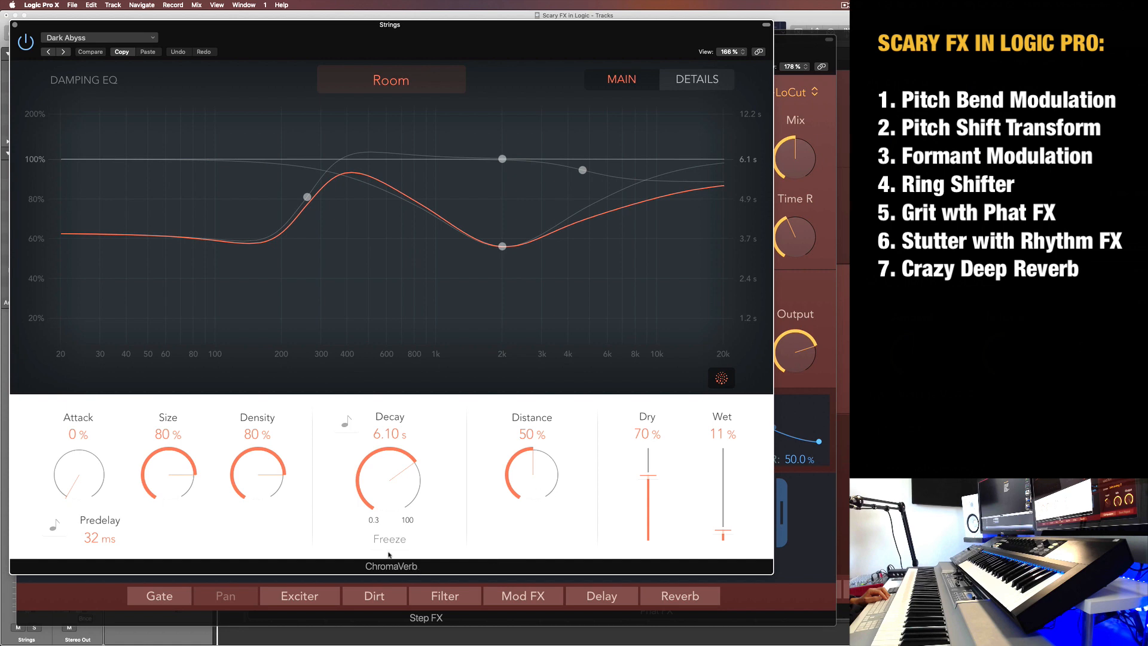
- Set ChromaVerb's Mod Depth to 73% and its Wet level to 21%
{"action": "left_click", "coordinate": [700, 80]}
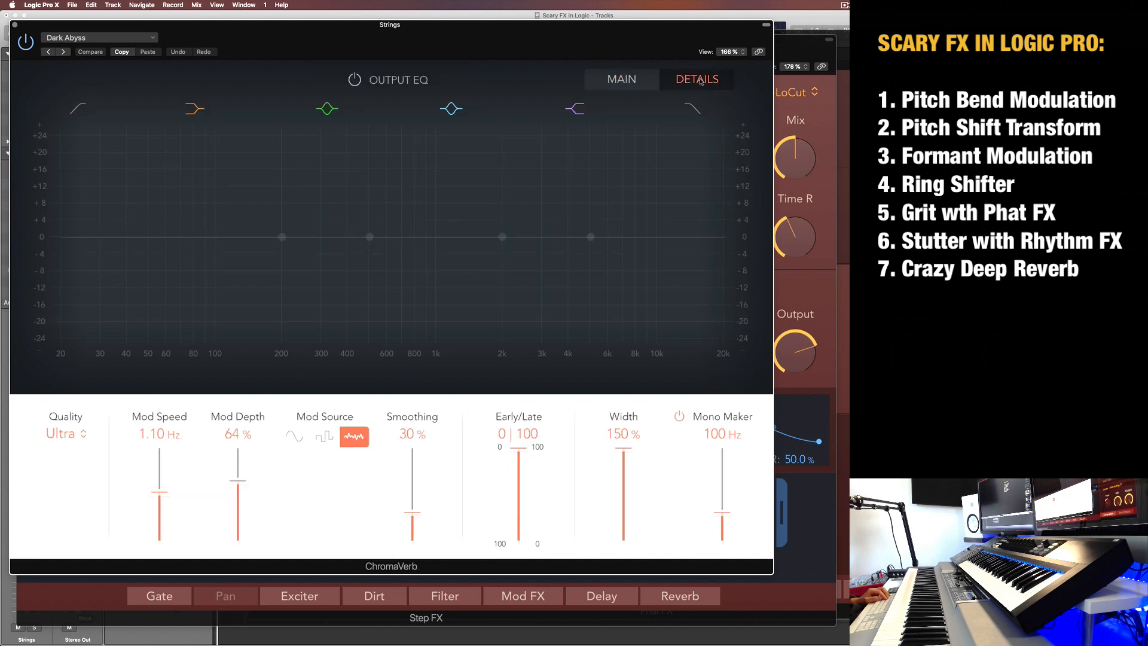
{"action": "left_click_drag", "start_coordinate": [238, 484], "coordinate": [238, 475]}
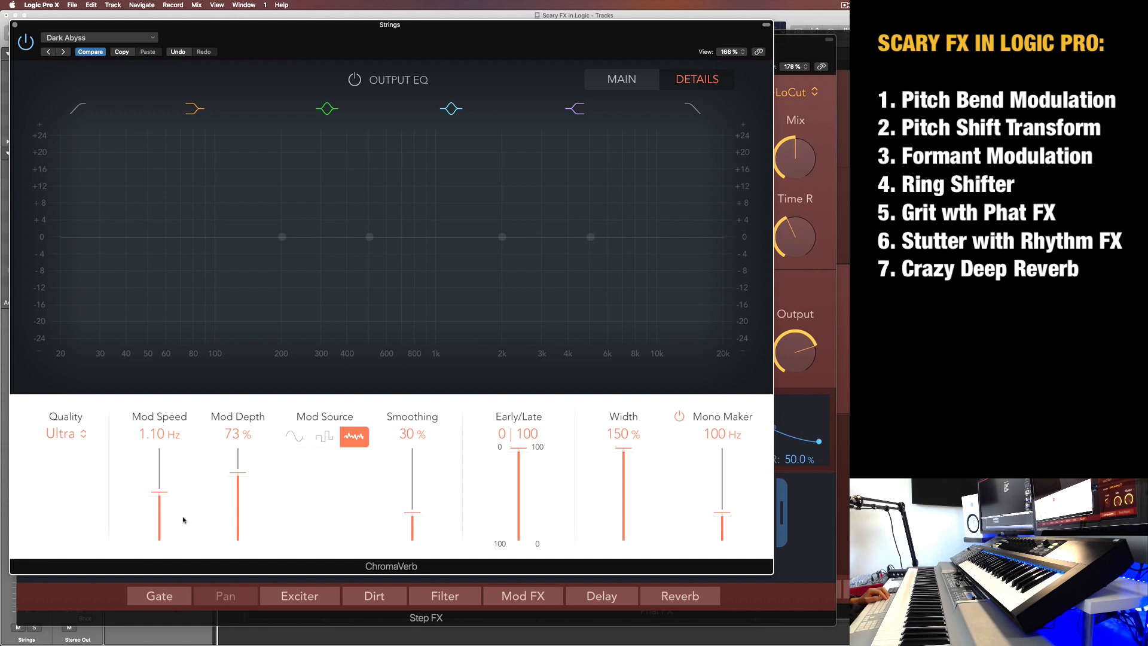
{"action": "left_click", "coordinate": [621, 79]}
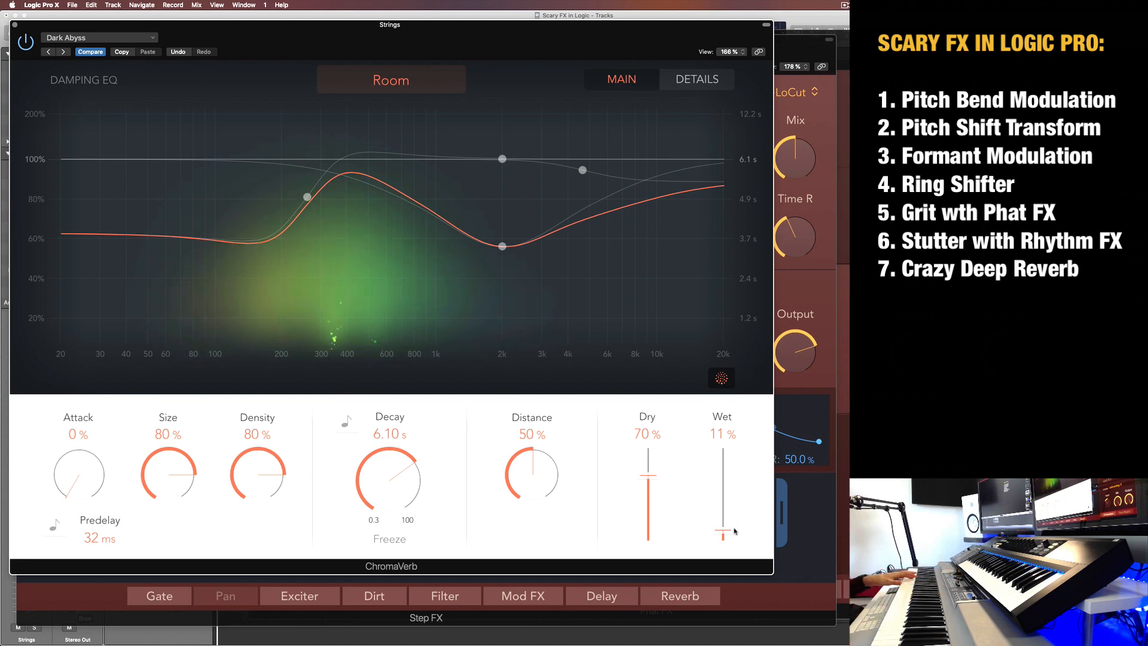
{"action": "left_click_drag", "start_coordinate": [735, 531], "coordinate": [725, 510]}
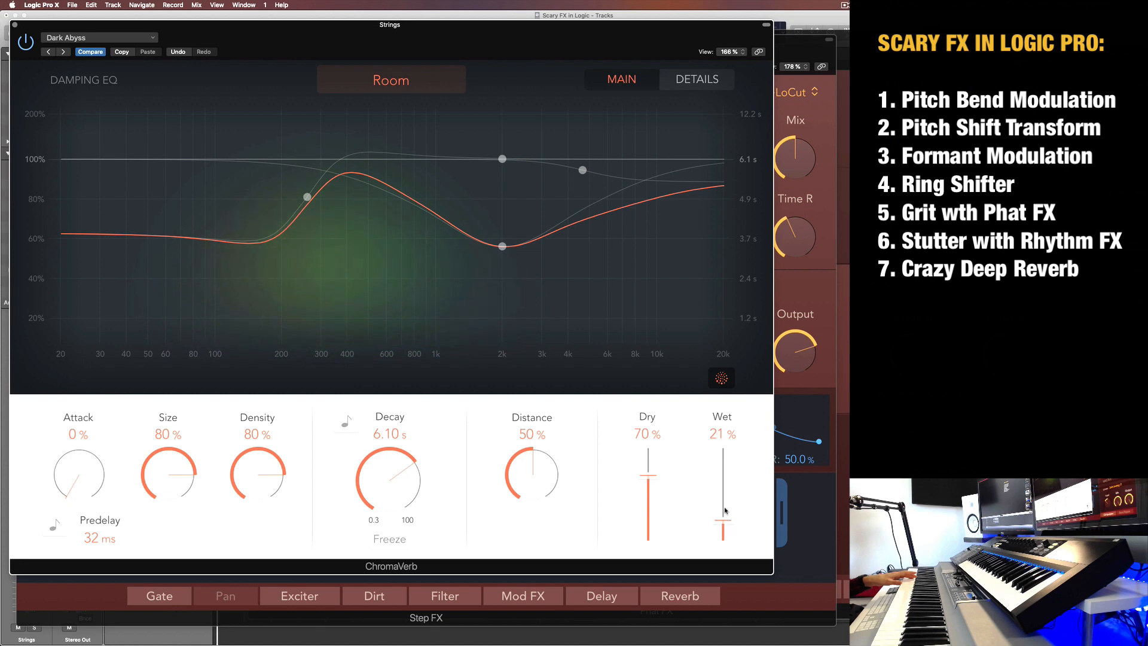